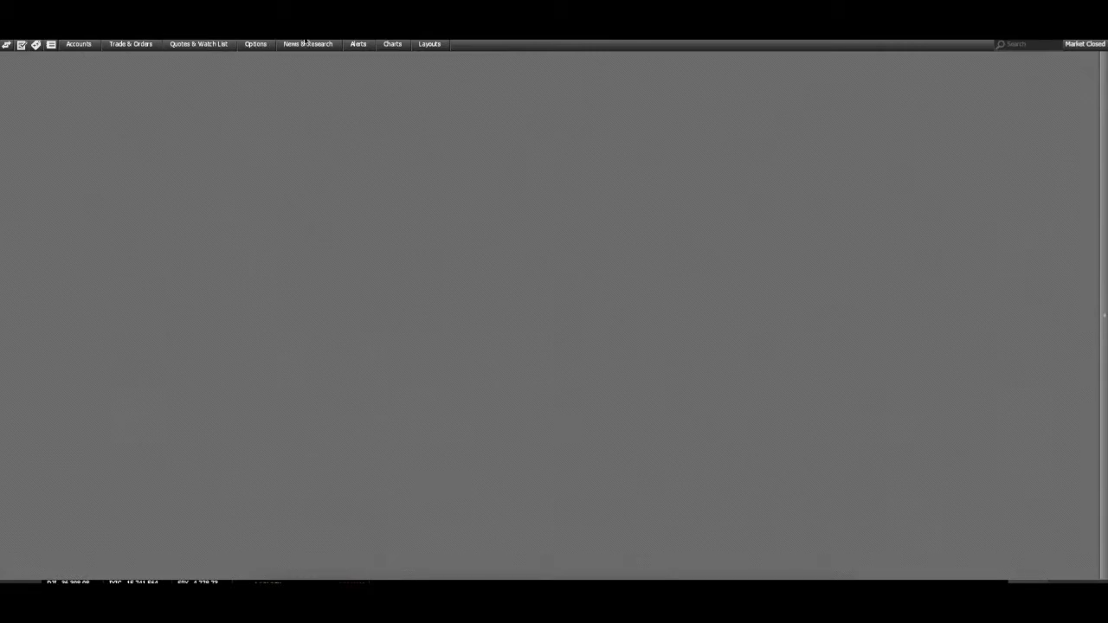
- Open a new chart window and enlarge it to fill most of the workspace
click(394, 45)
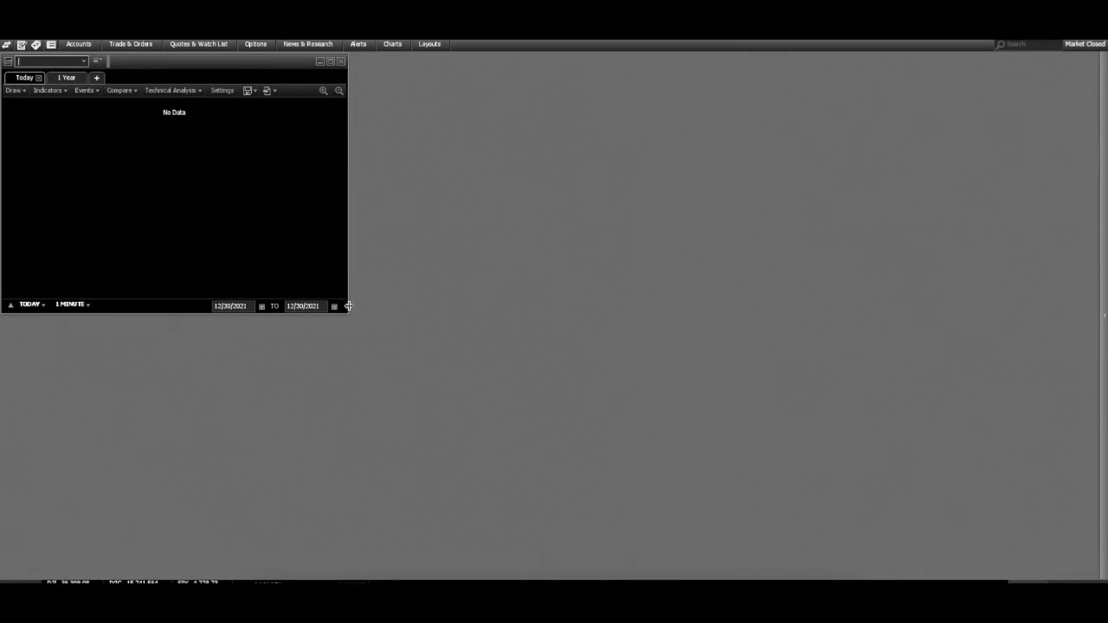
drag(347, 264, 692, 226)
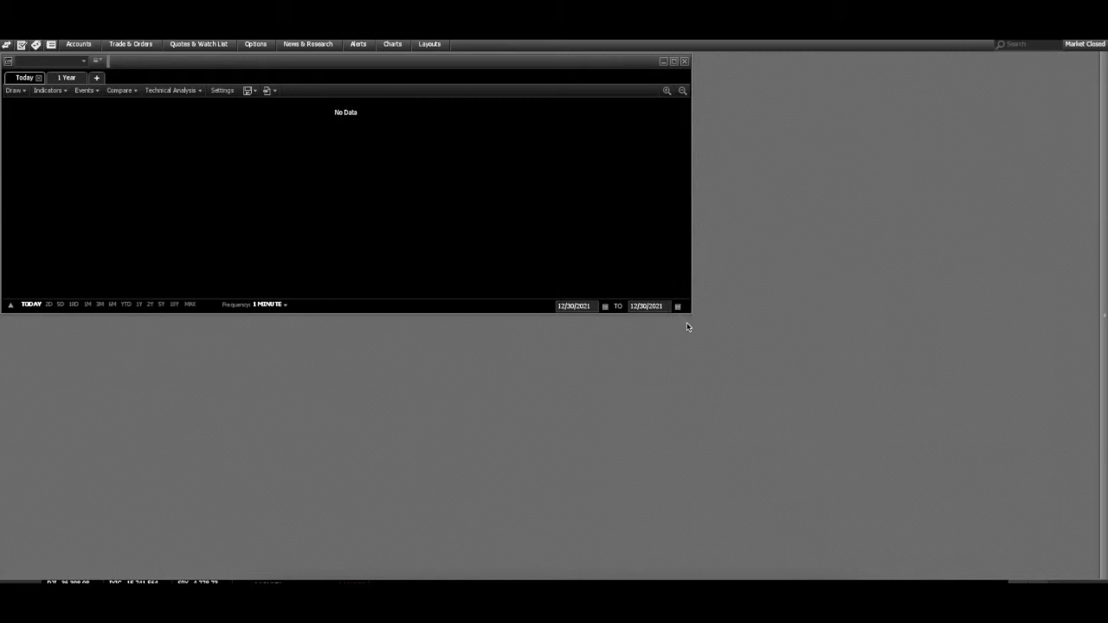
drag(691, 314, 1028, 513)
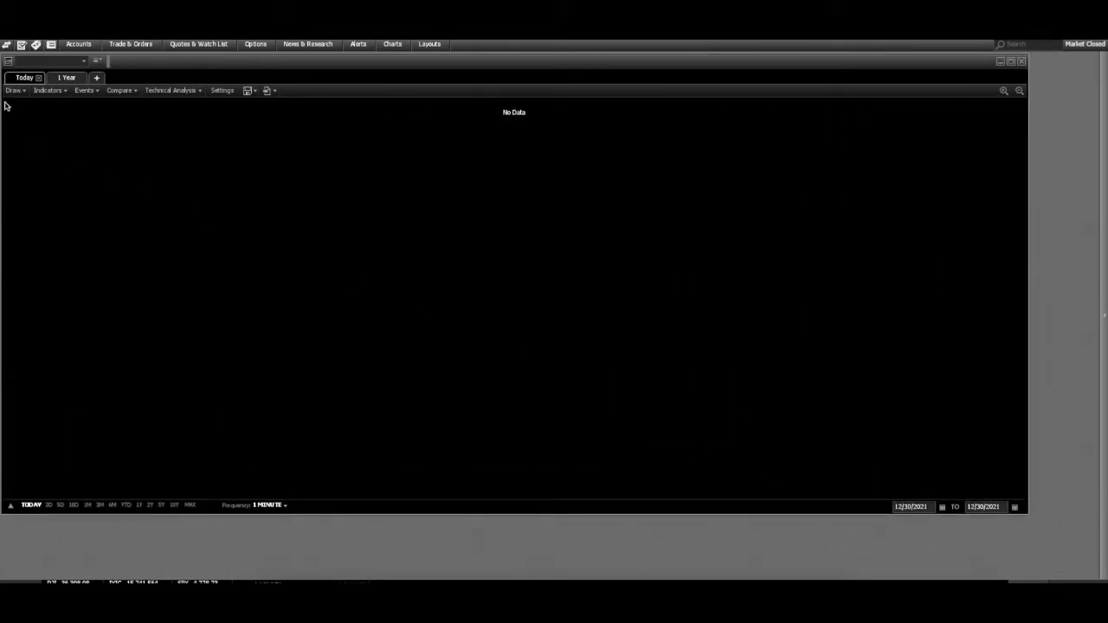
- Load AMC from the pinned symbols into the chart
click(84, 61)
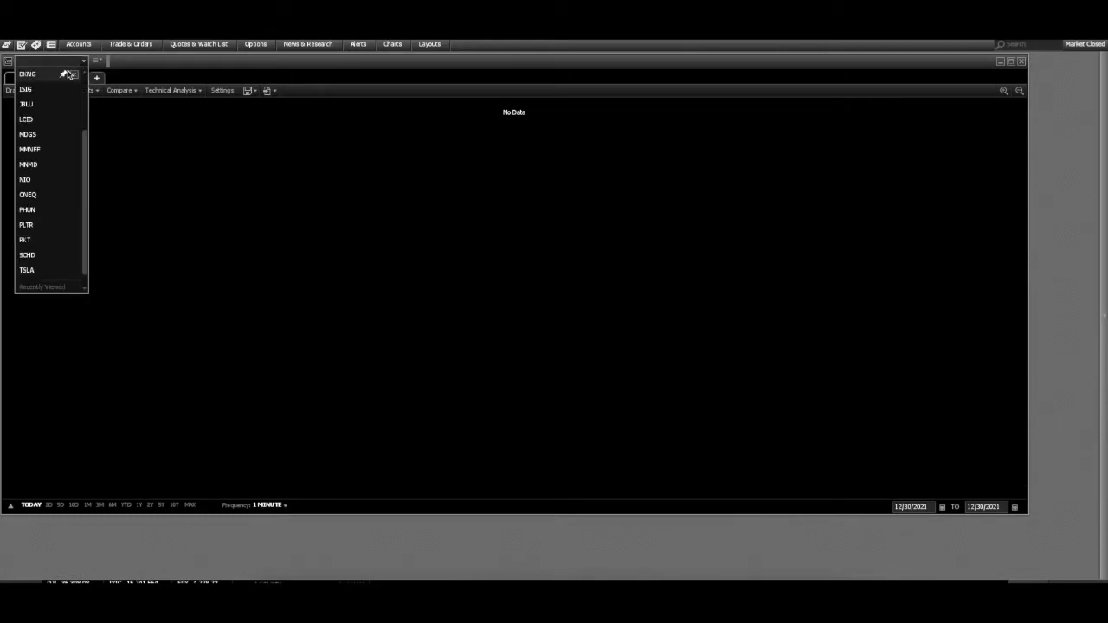
scroll(43, 173, up, 2)
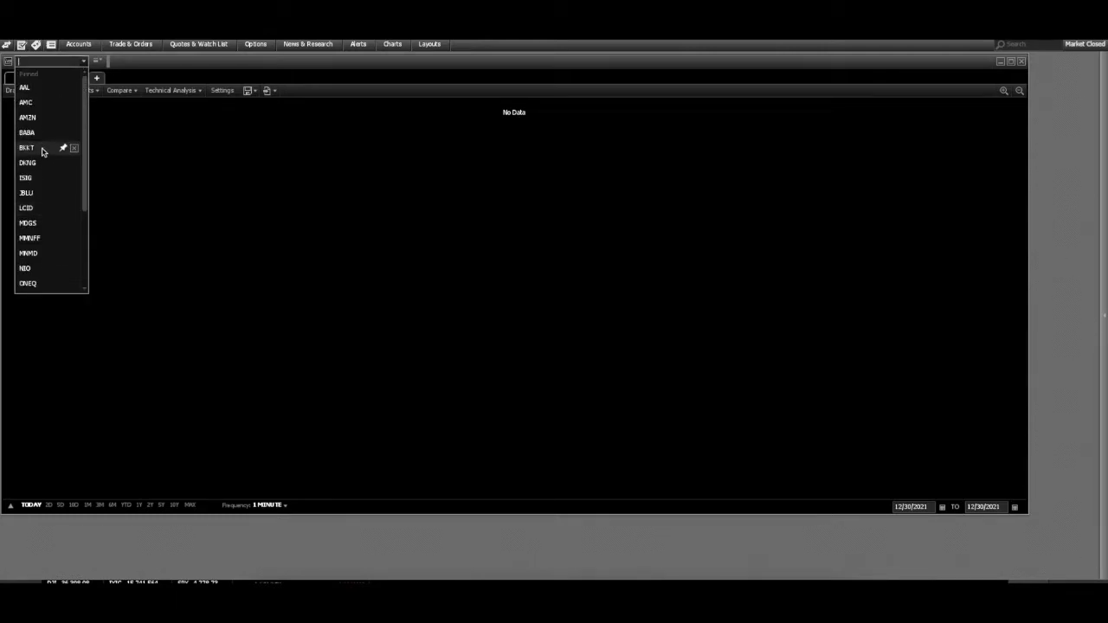
click(35, 103)
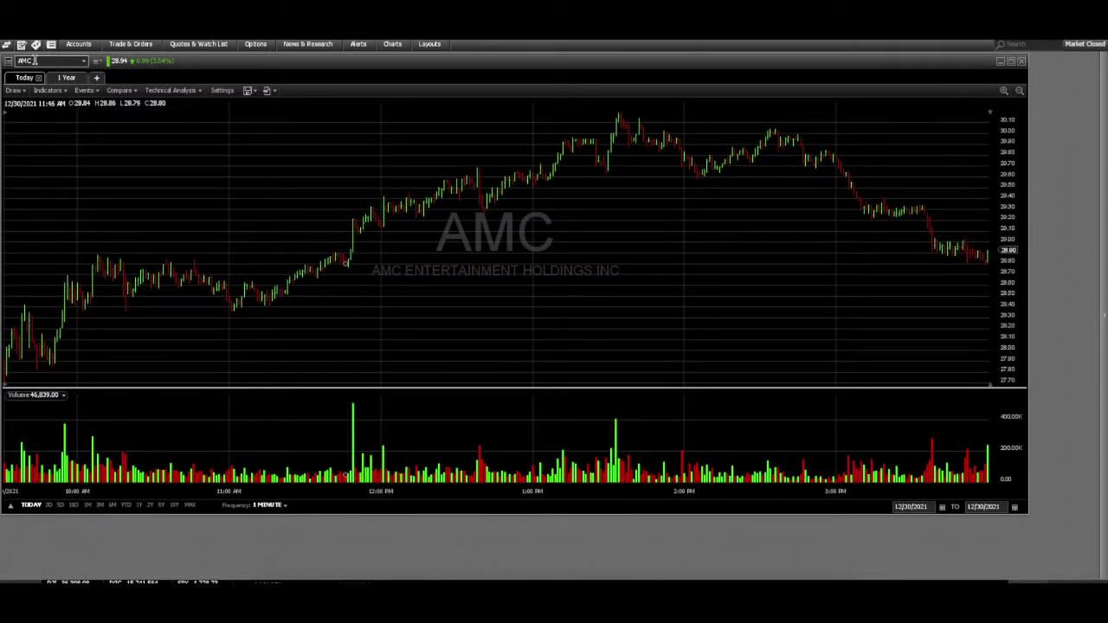
- Change the chart symbol to TSLA and after that to AAPL
key(Return)
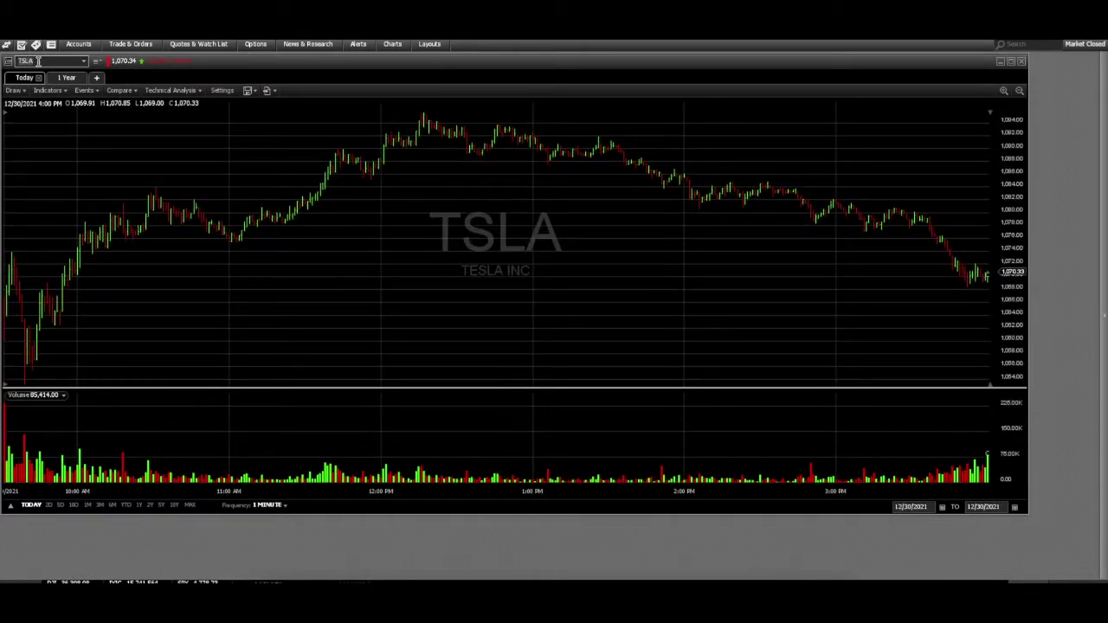
key(Return)
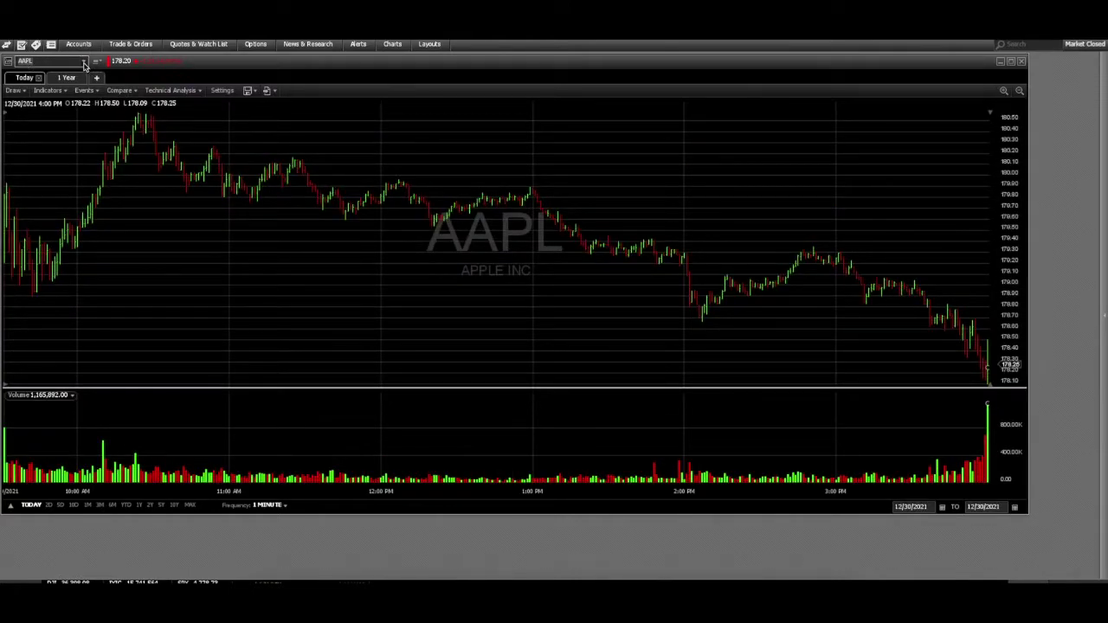
- Link the chart to the blue tools and shrink its window to free the lower half of the workspace
click(9, 61)
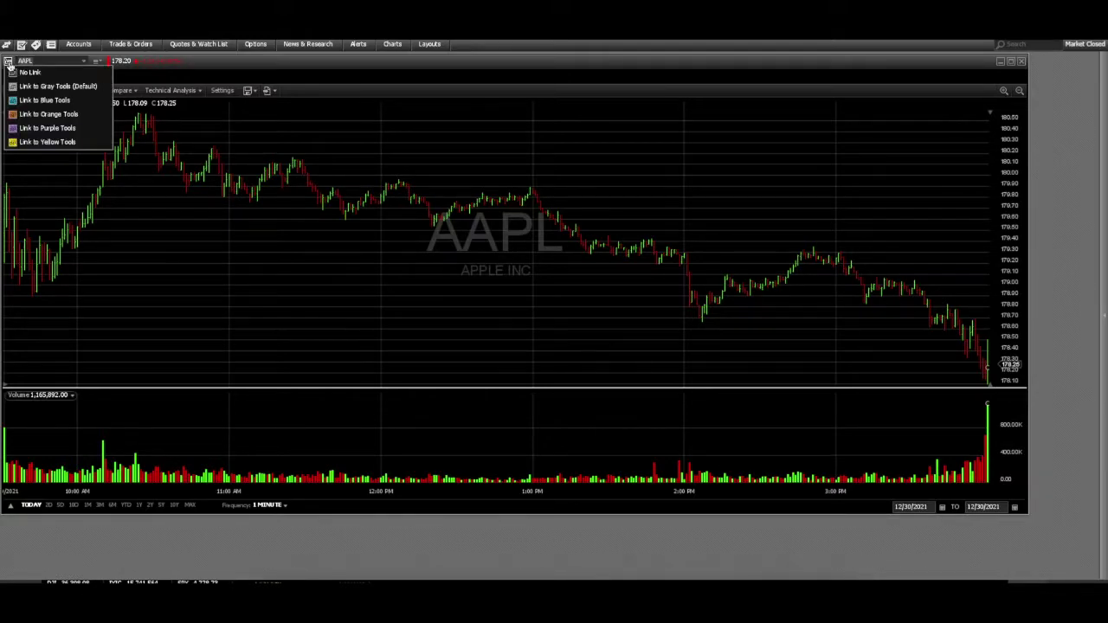
click(35, 100)
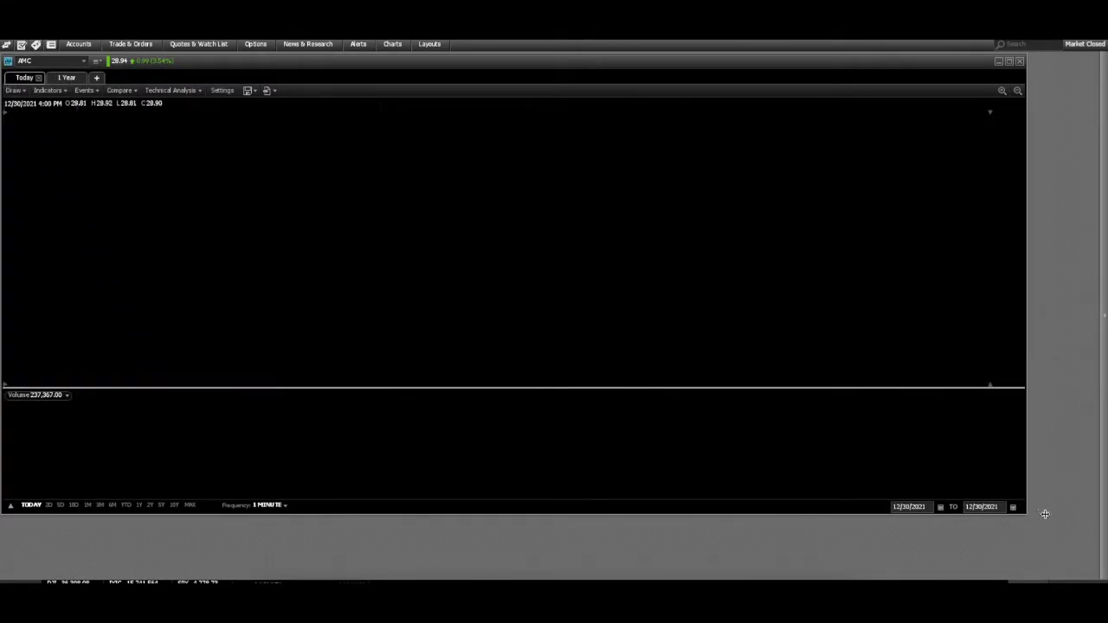
drag(992, 517, 986, 515)
drag(863, 421, 799, 307)
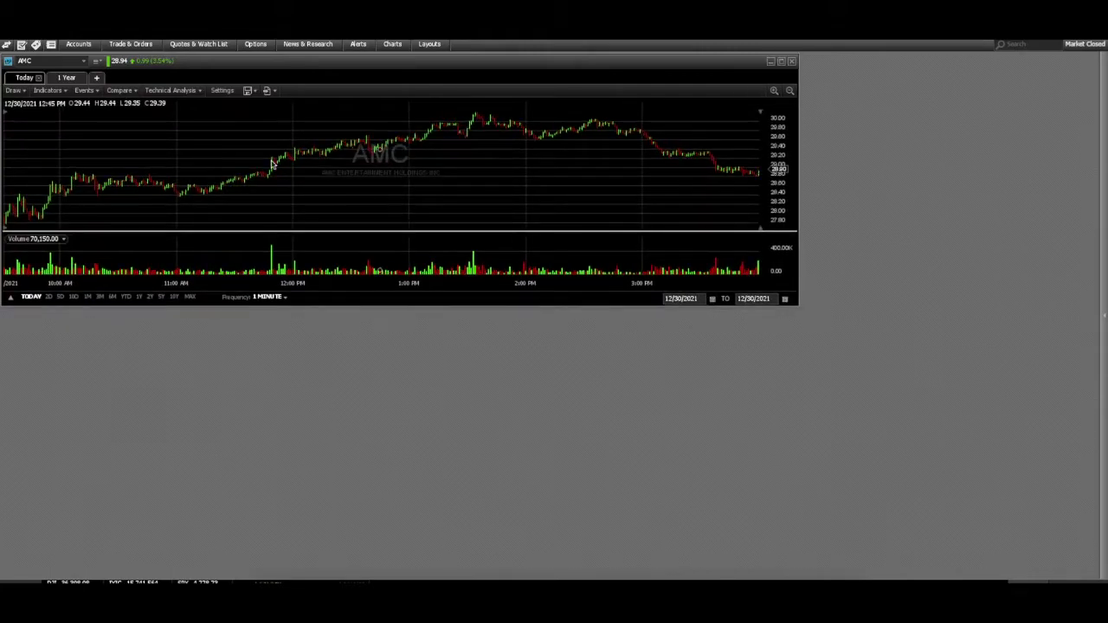
- Open a Directed Trade & Extended Hours ticket directly below the chart and link it to the blue tools
click(139, 44)
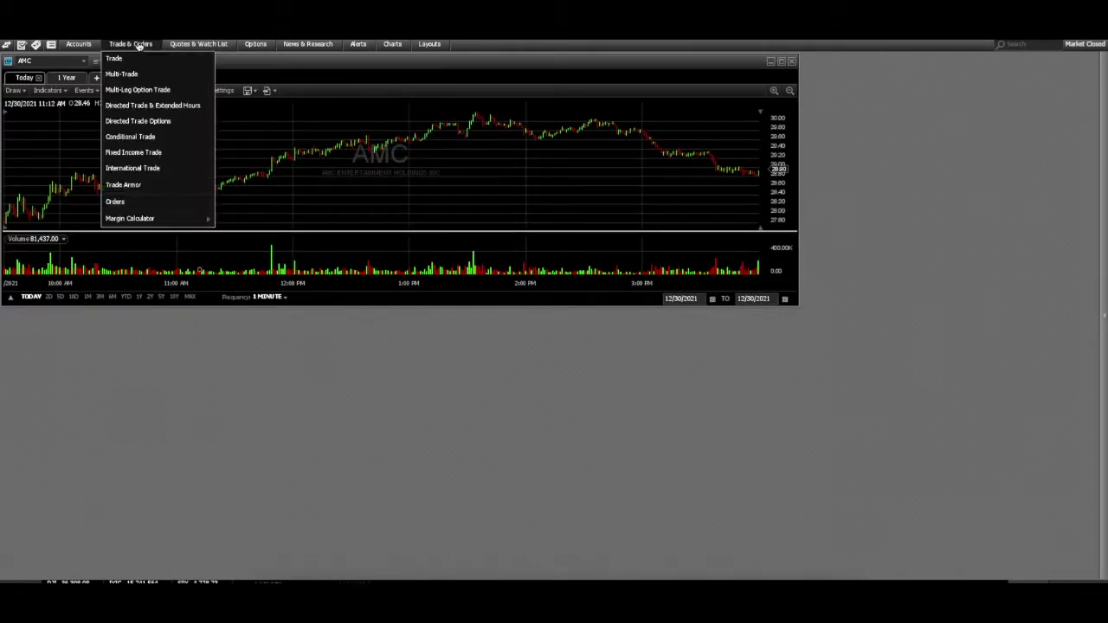
click(136, 108)
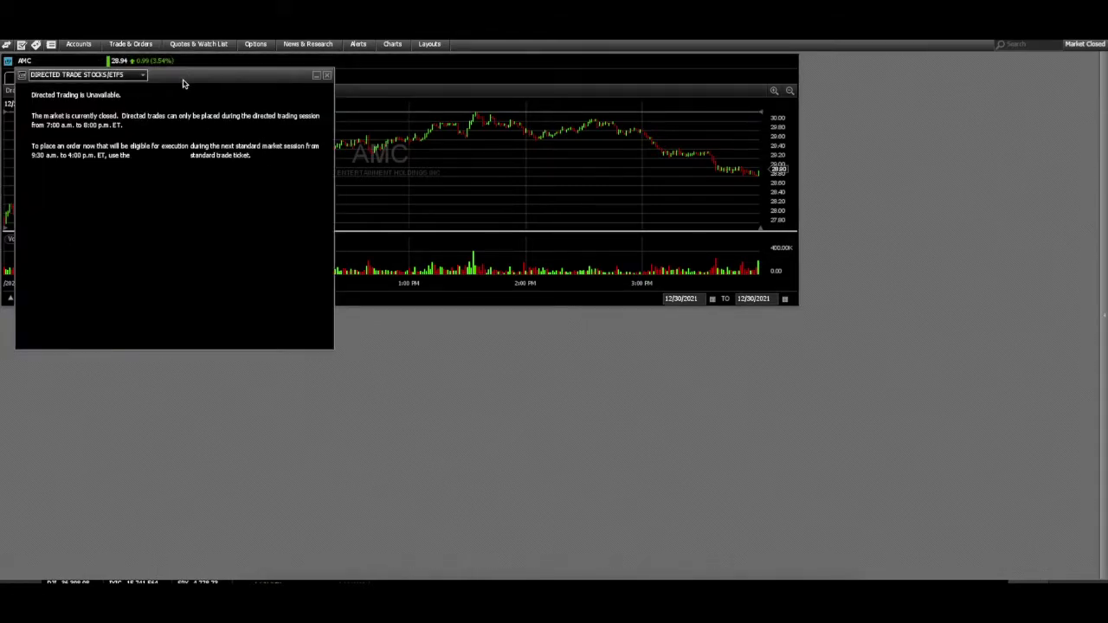
drag(206, 77, 186, 309)
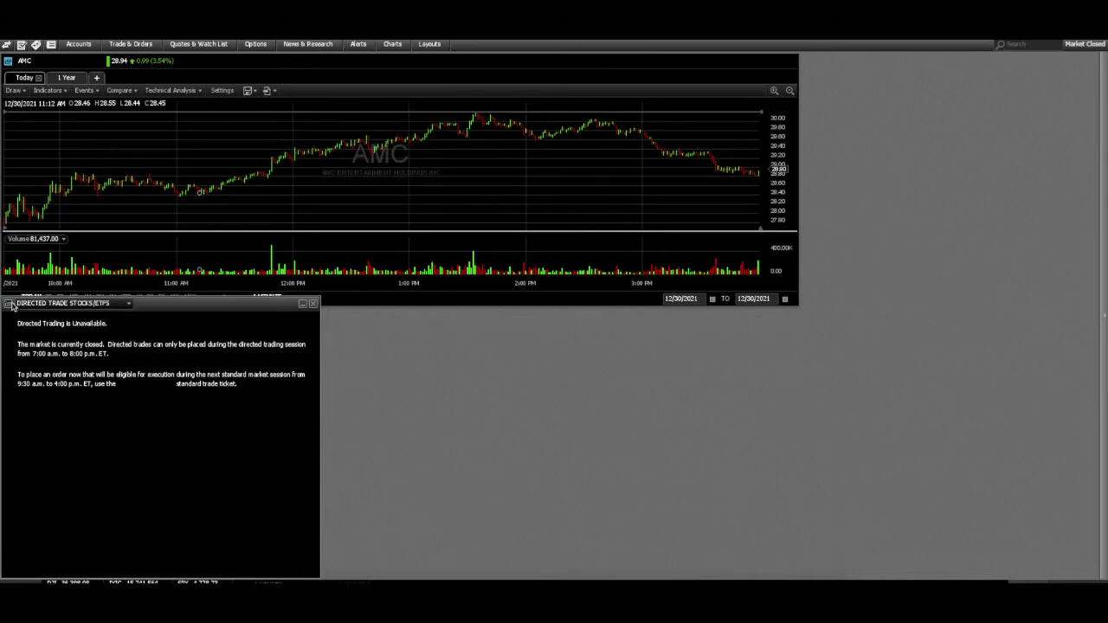
click(11, 305)
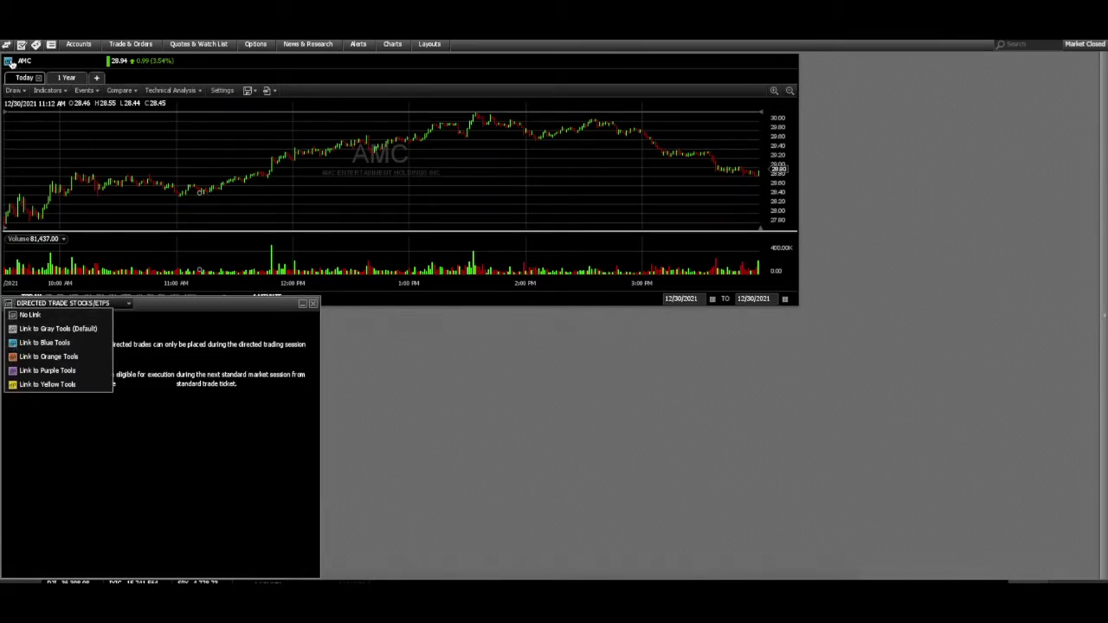
click(19, 346)
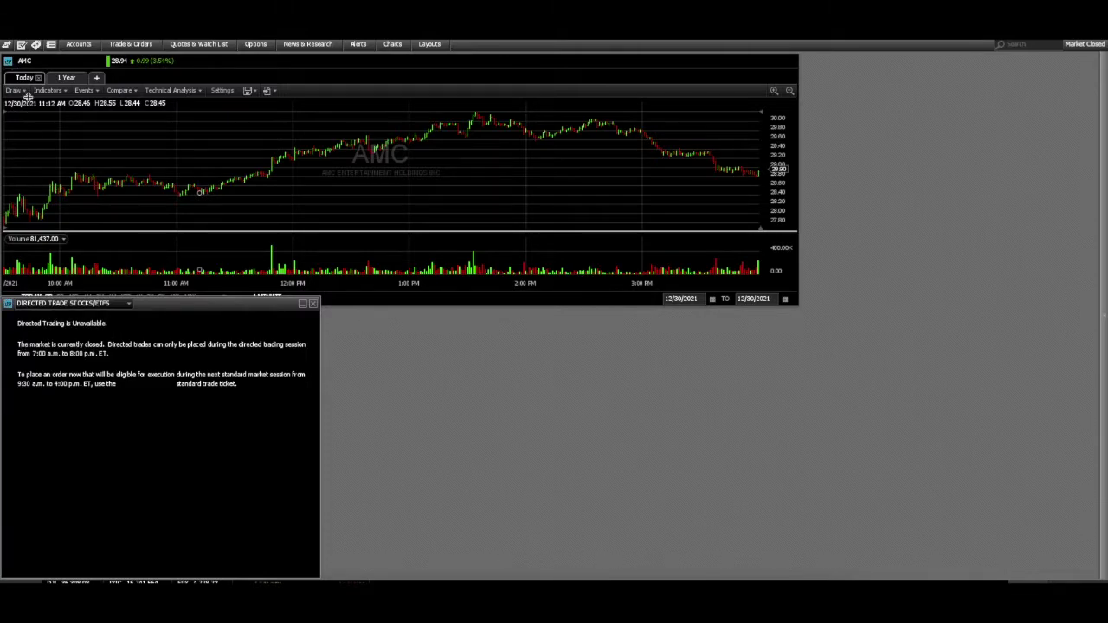
- Test the link by switching the chart to the pinned symbol BABA and back to AMC
click(84, 61)
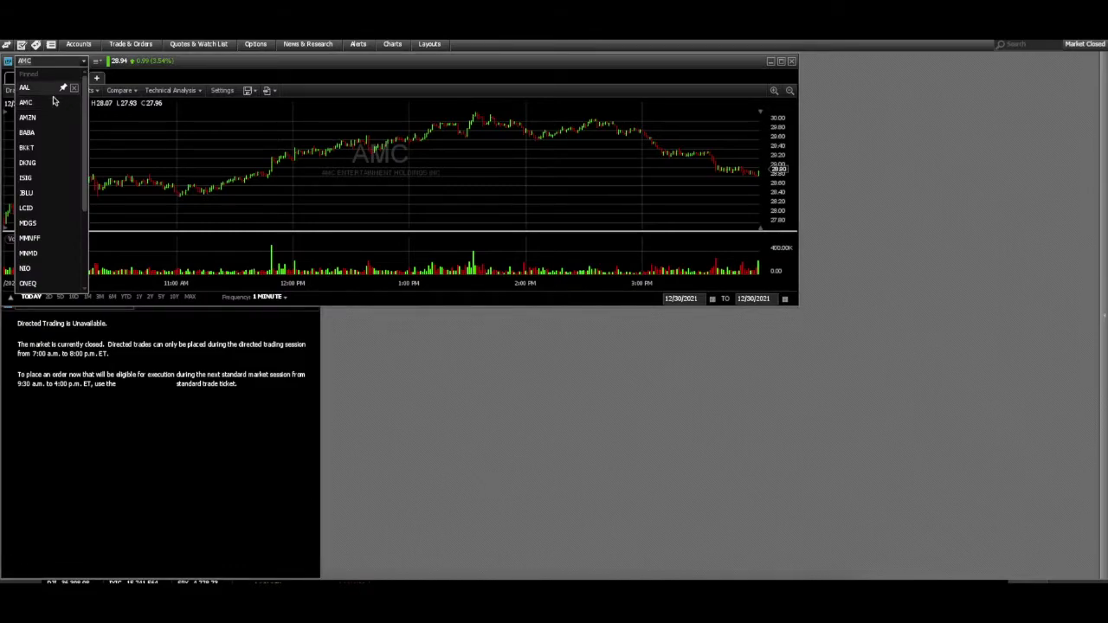
click(27, 133)
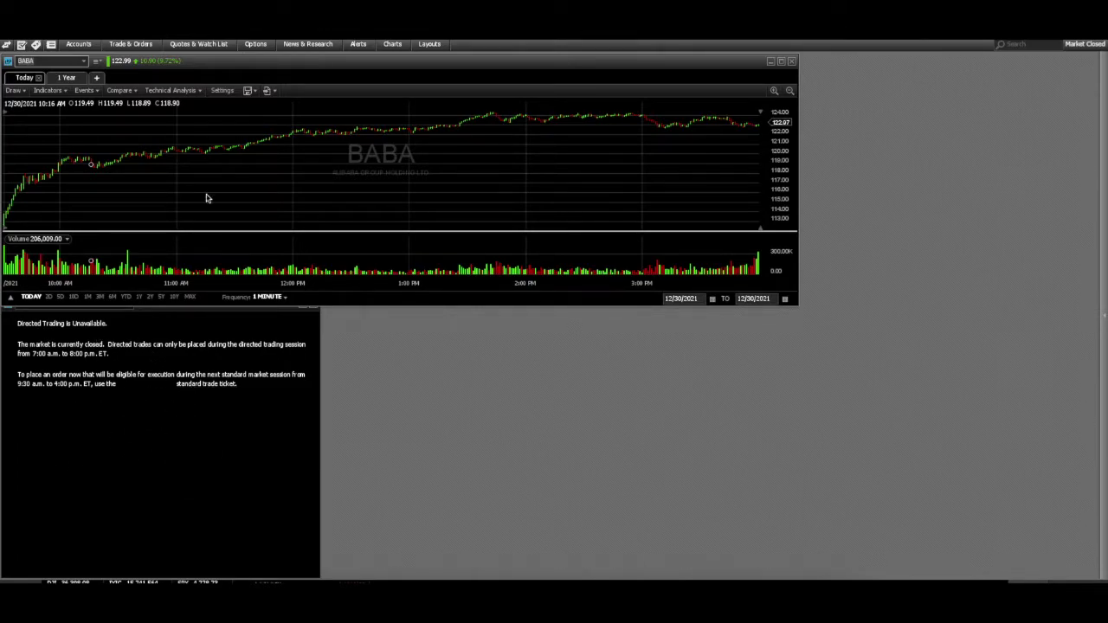
click(84, 61)
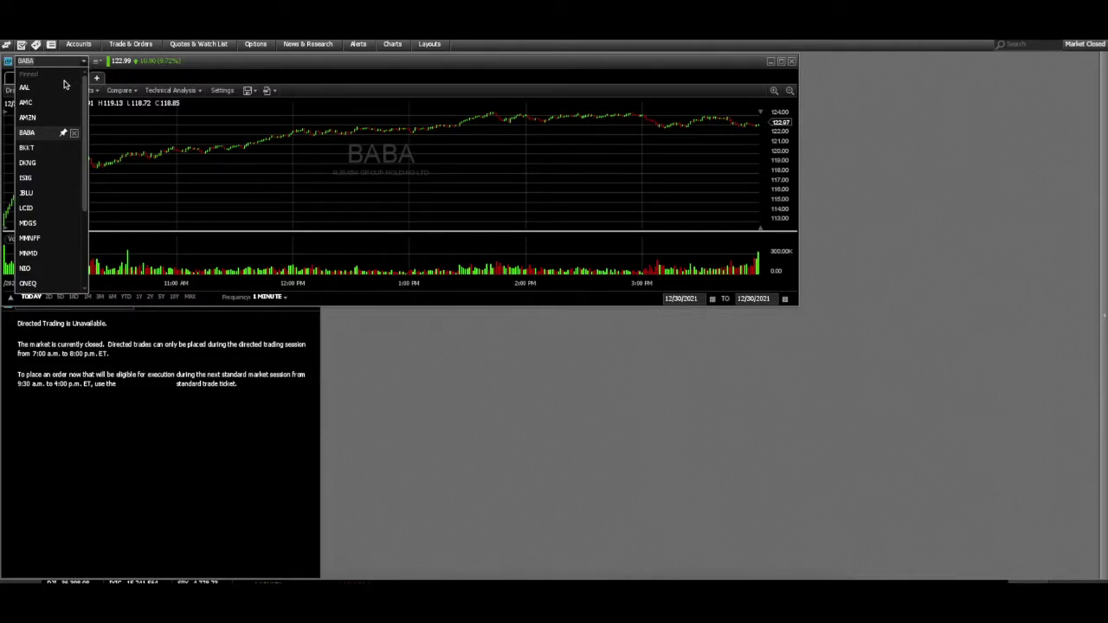
click(45, 102)
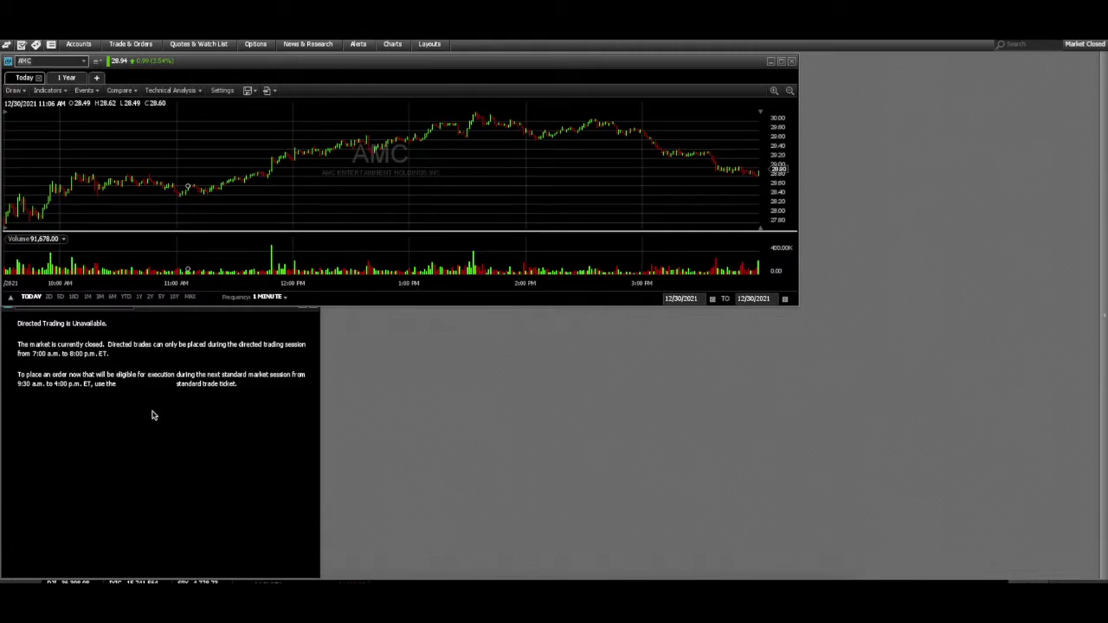
- Close the directed trade ticket and enlarge the AMC chart to fill nearly the whole workspace
click(315, 308)
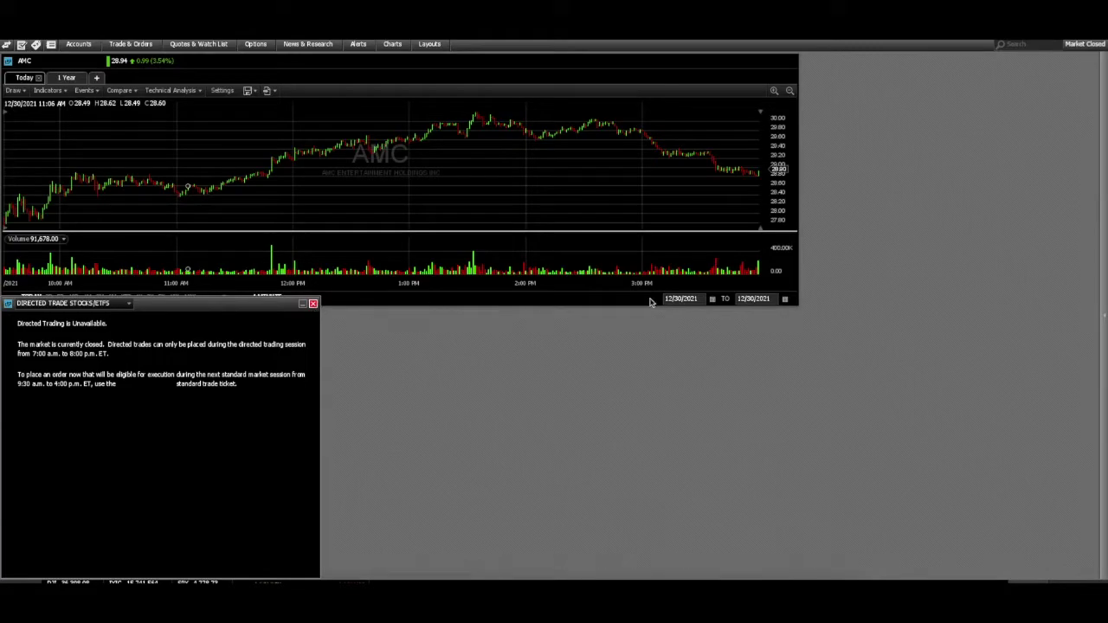
drag(799, 305, 996, 497)
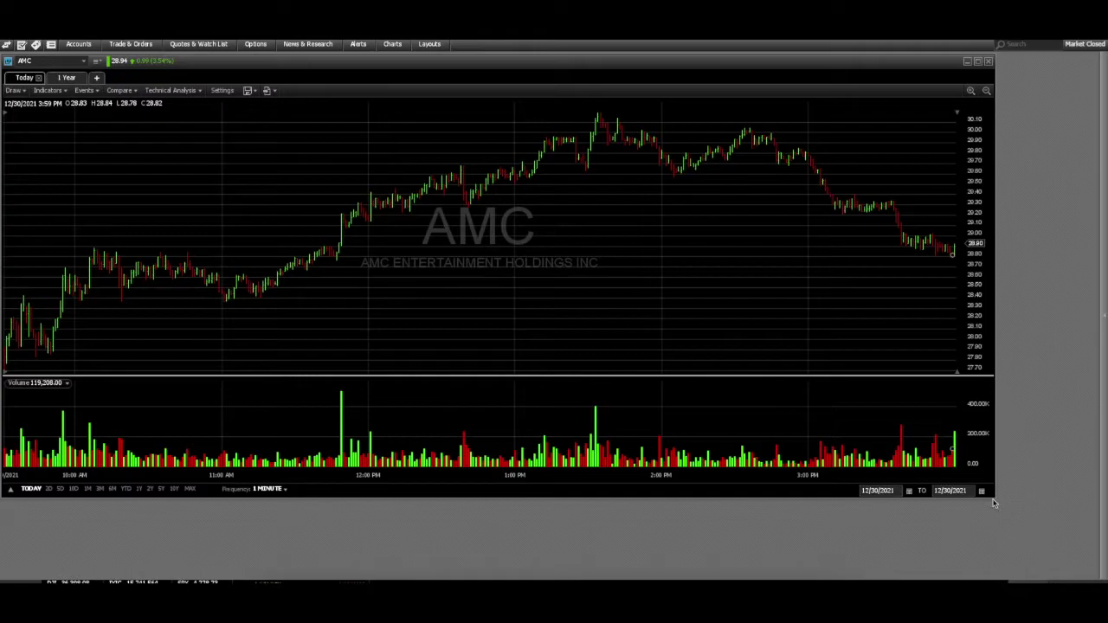
drag(1035, 536, 1048, 546)
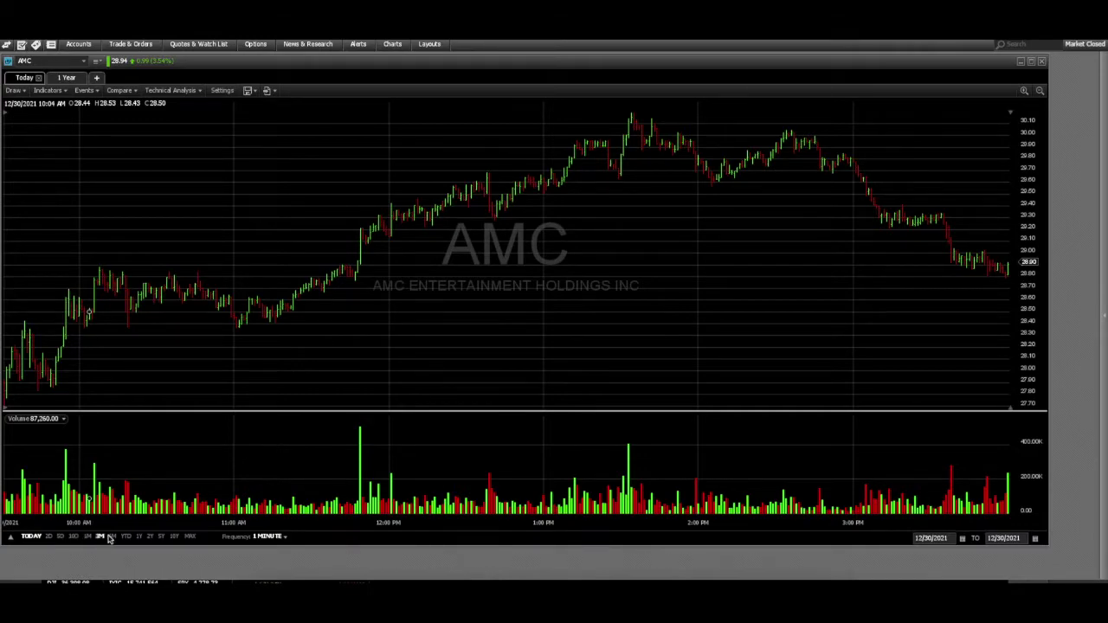
- Switch the Today chart's frequency to 5 minutes and back to 1 minute
click(269, 537)
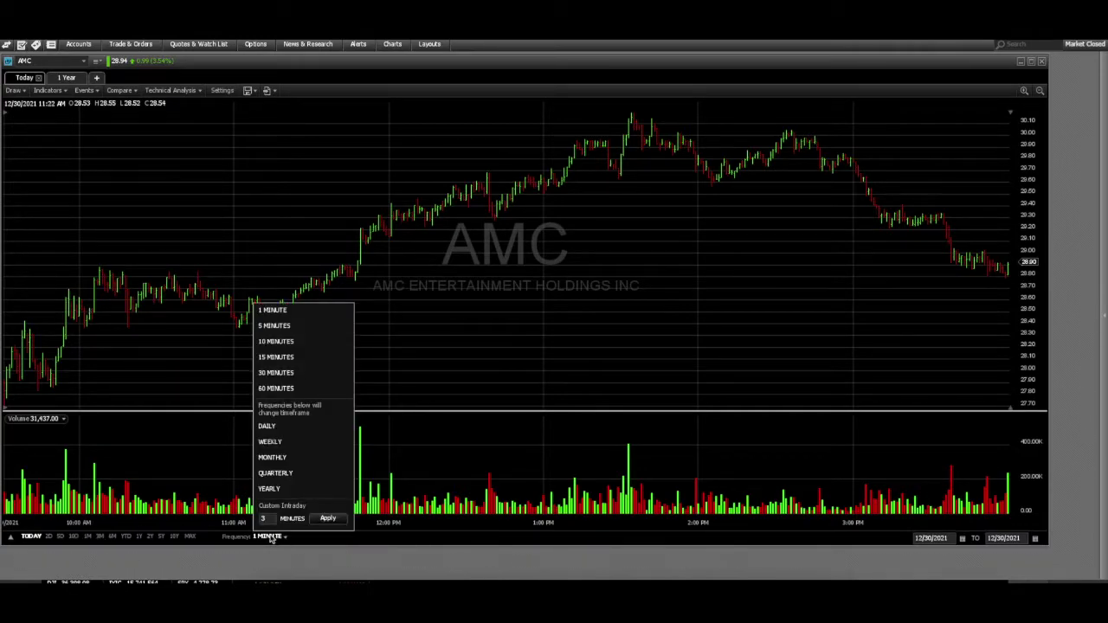
click(275, 327)
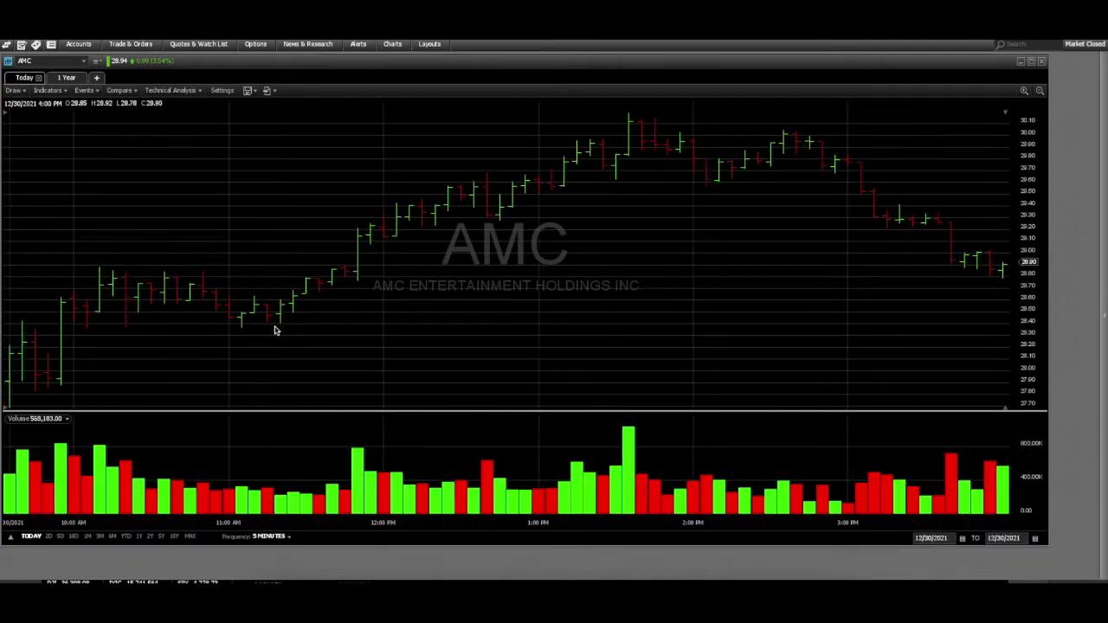
click(269, 537)
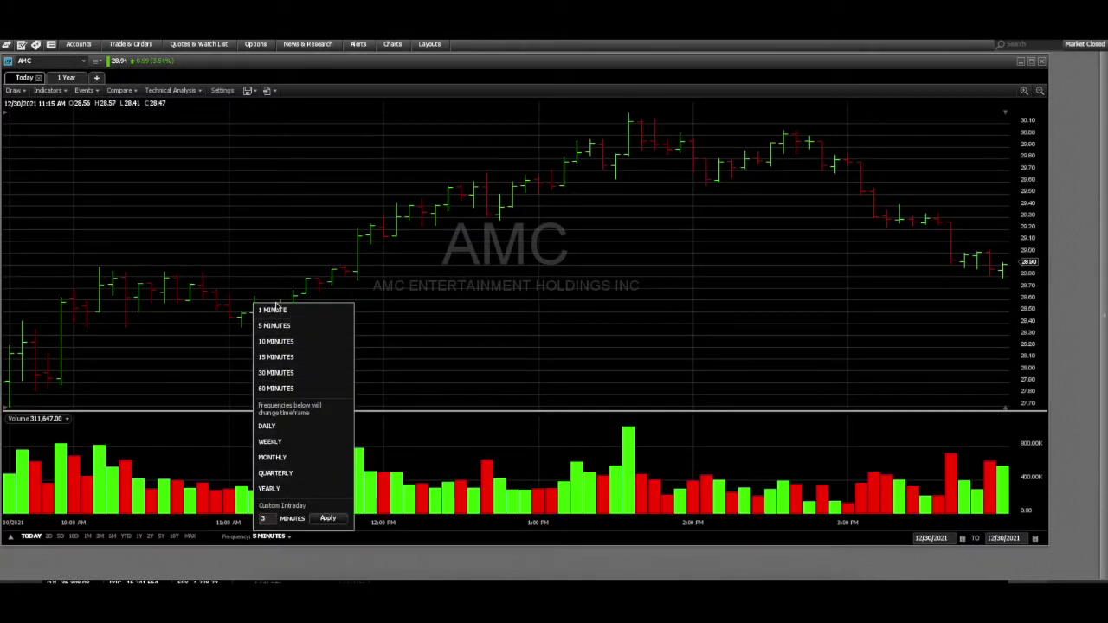
click(269, 537)
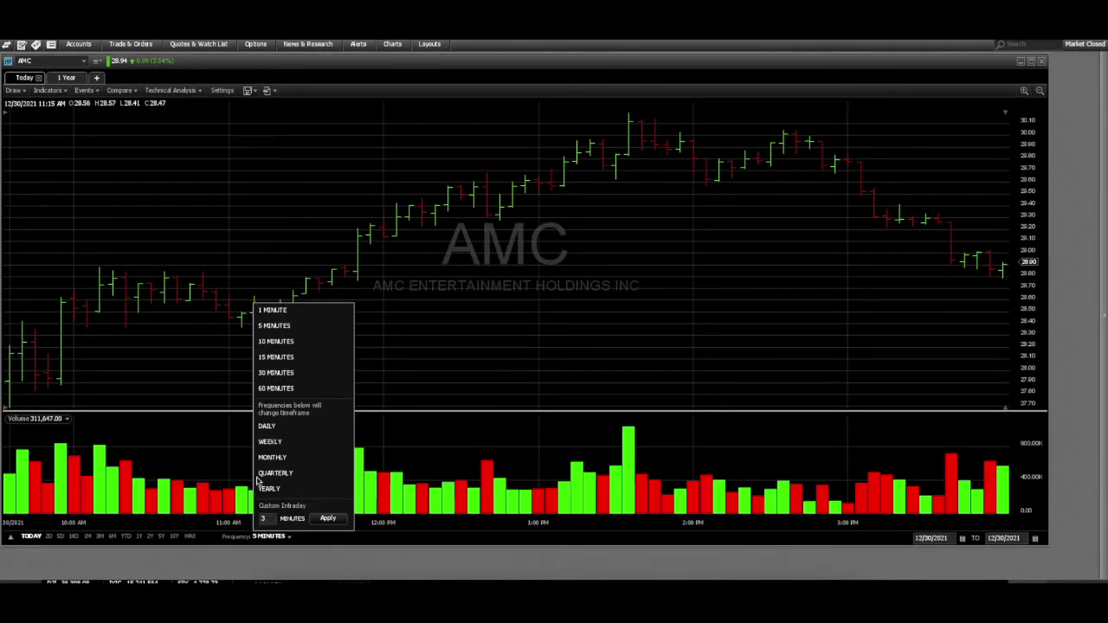
click(271, 310)
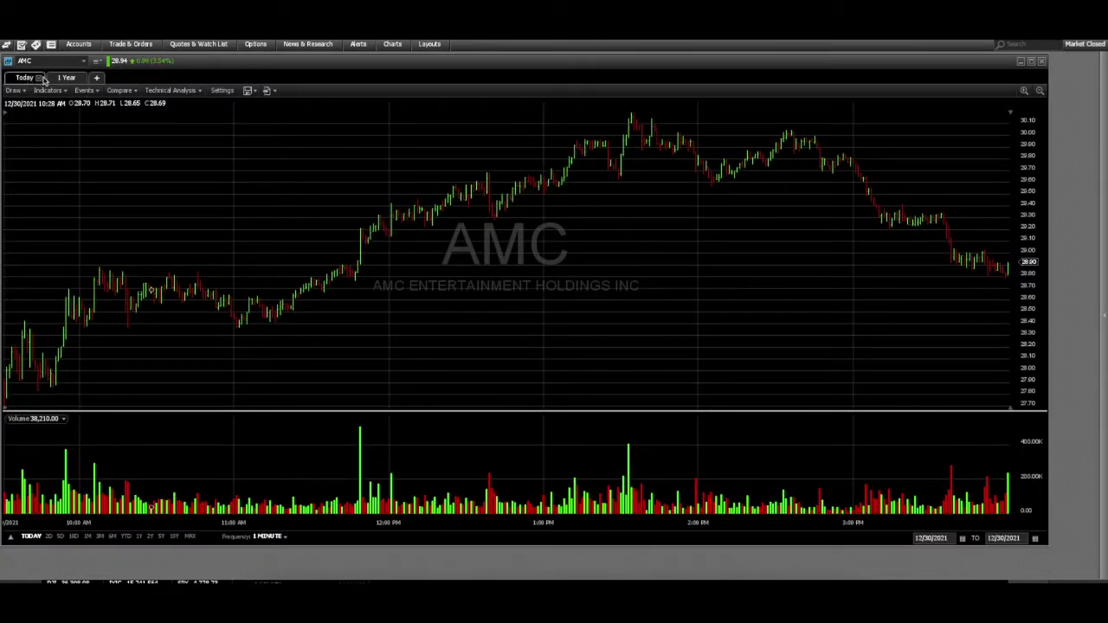
- Add a new chart tab after 1 Year and name it 5 Min
click(97, 78)
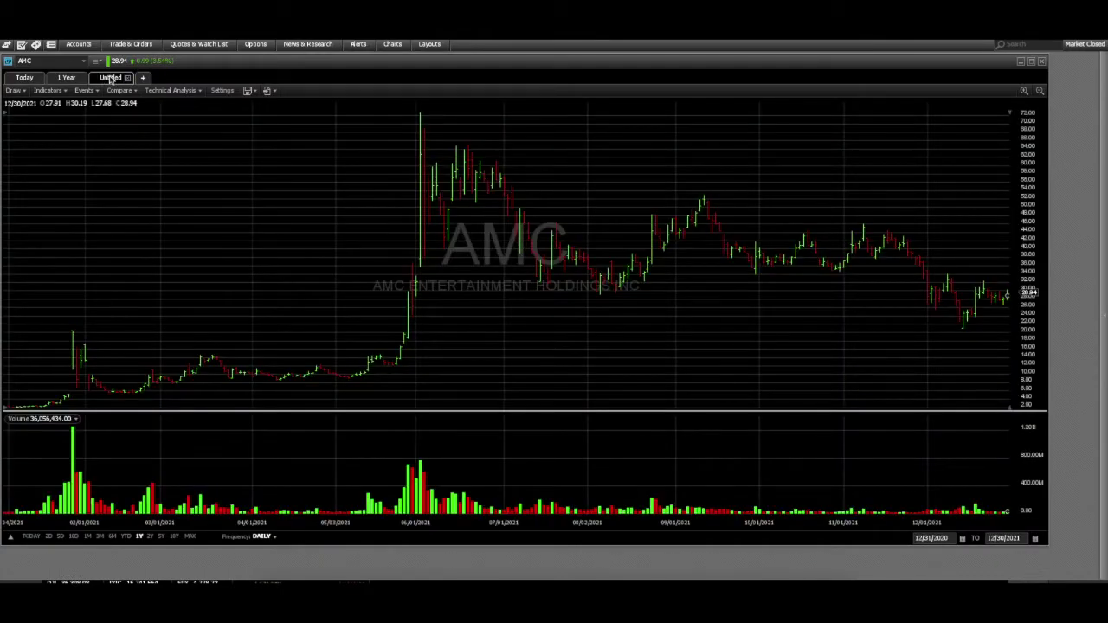
double_click(117, 79)
text(5 Min)
key(Return)
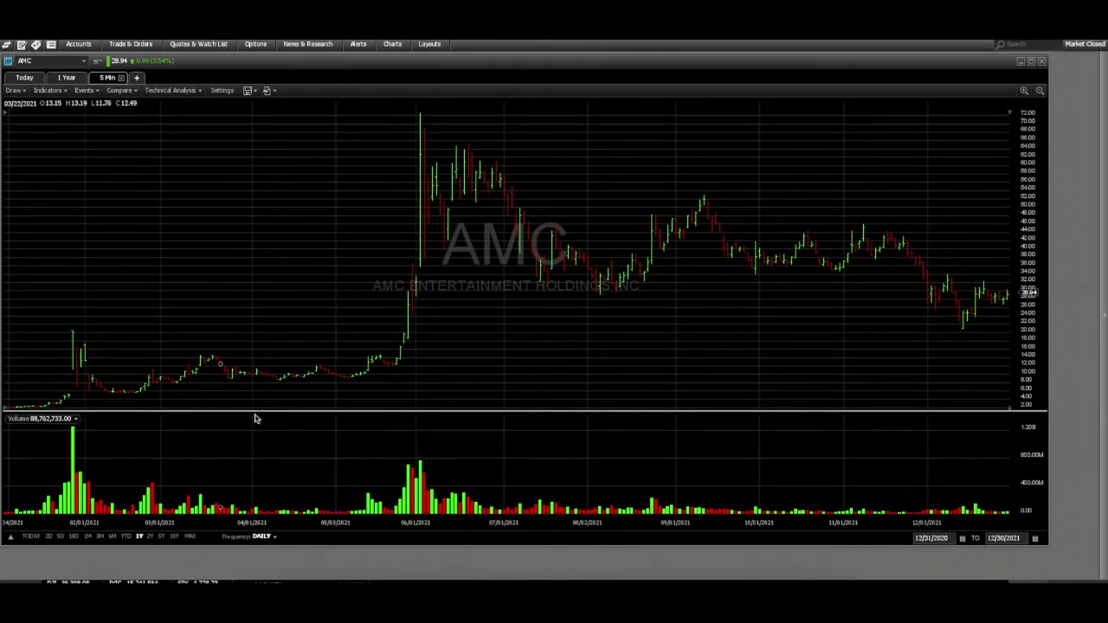
- Set the 5 Min chart's frequency to 5 minutes and its timeframe to Today
click(260, 537)
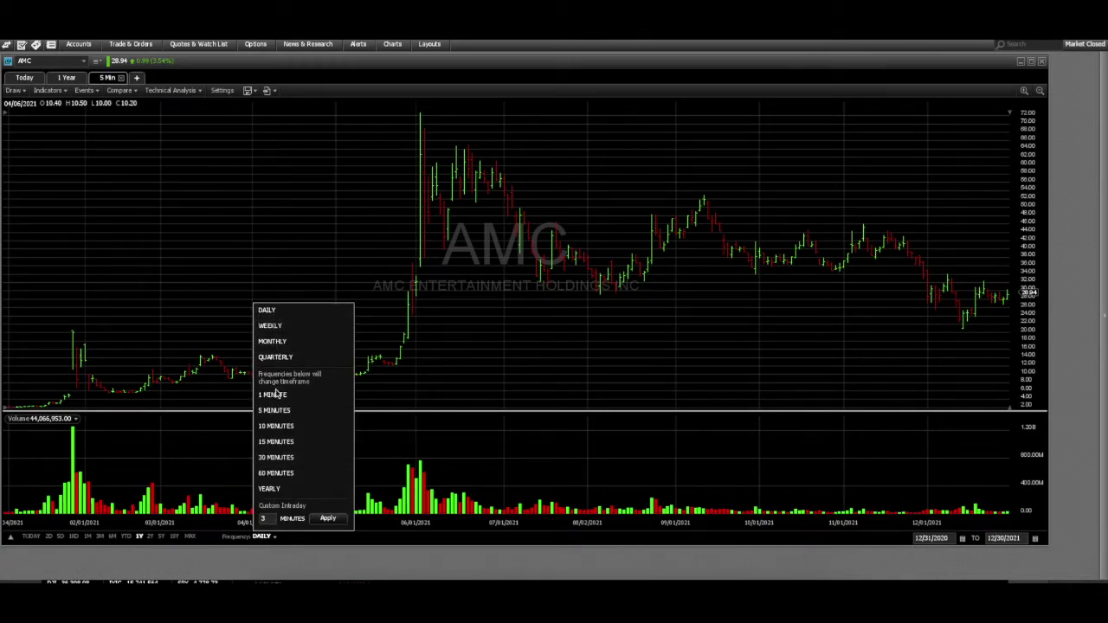
click(275, 411)
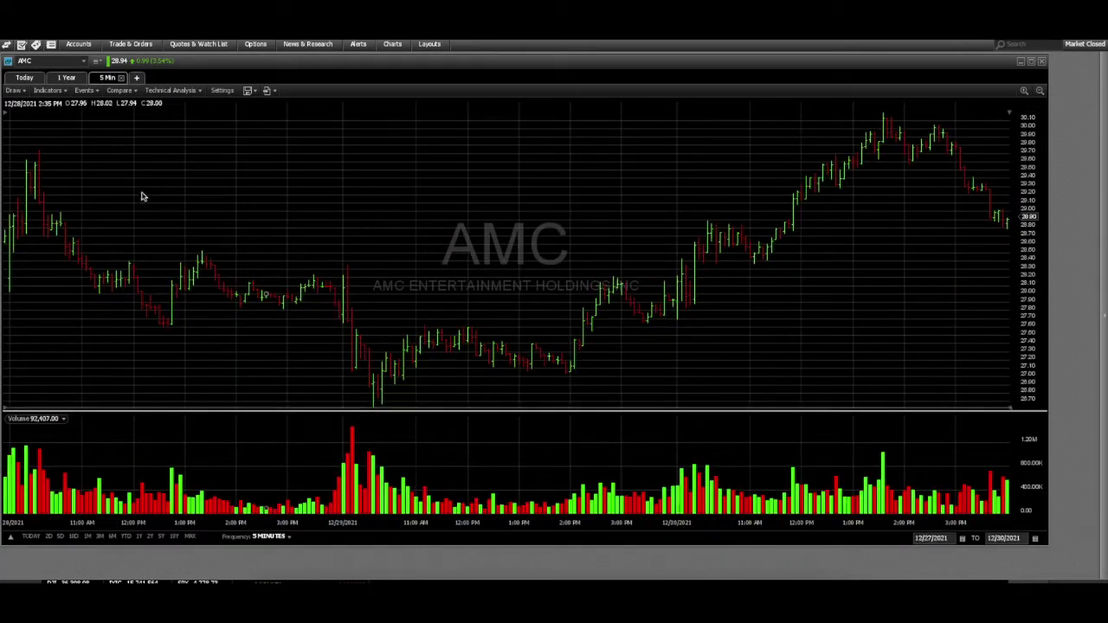
click(31, 537)
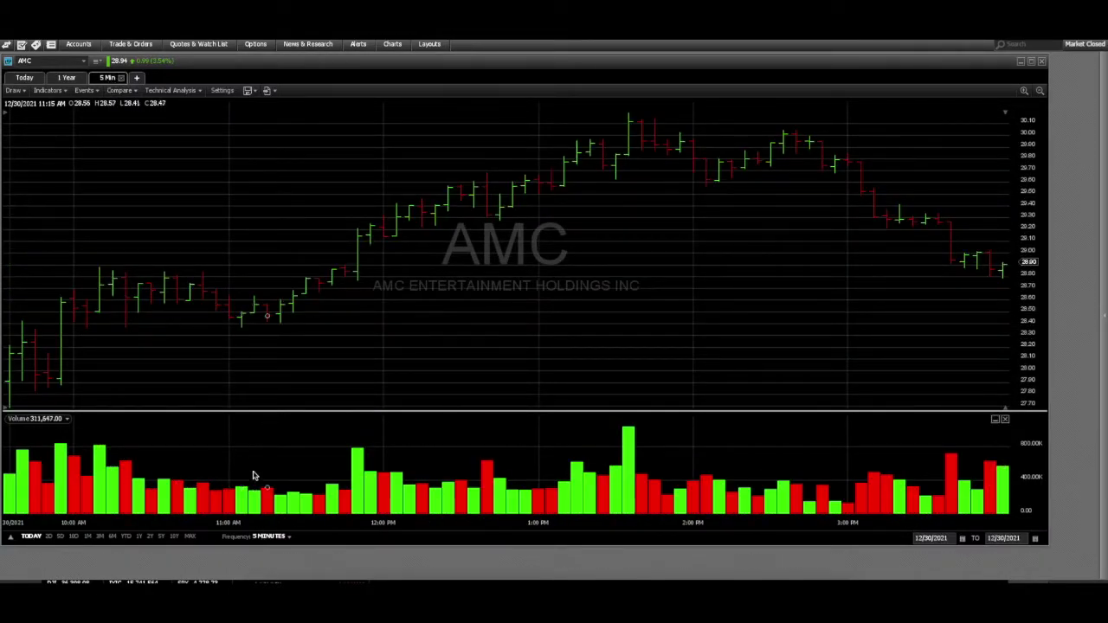
- Compare the Today and 5 Min charts, and reorder the tabs so 5 Min sits between Today and 1 Year
click(25, 78)
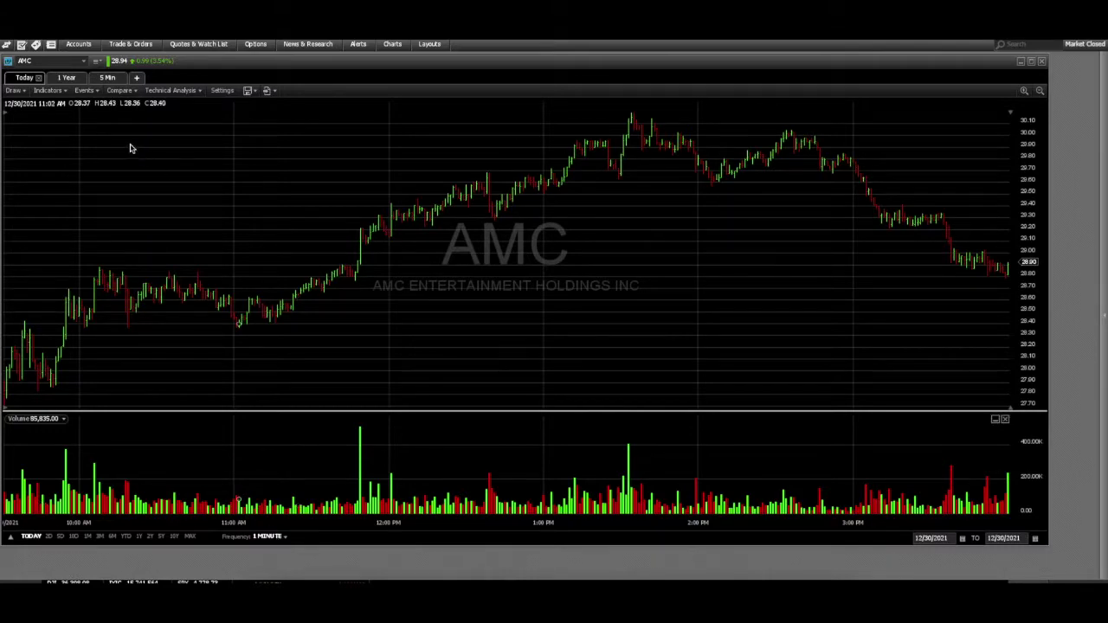
click(108, 78)
drag(66, 83, 113, 80)
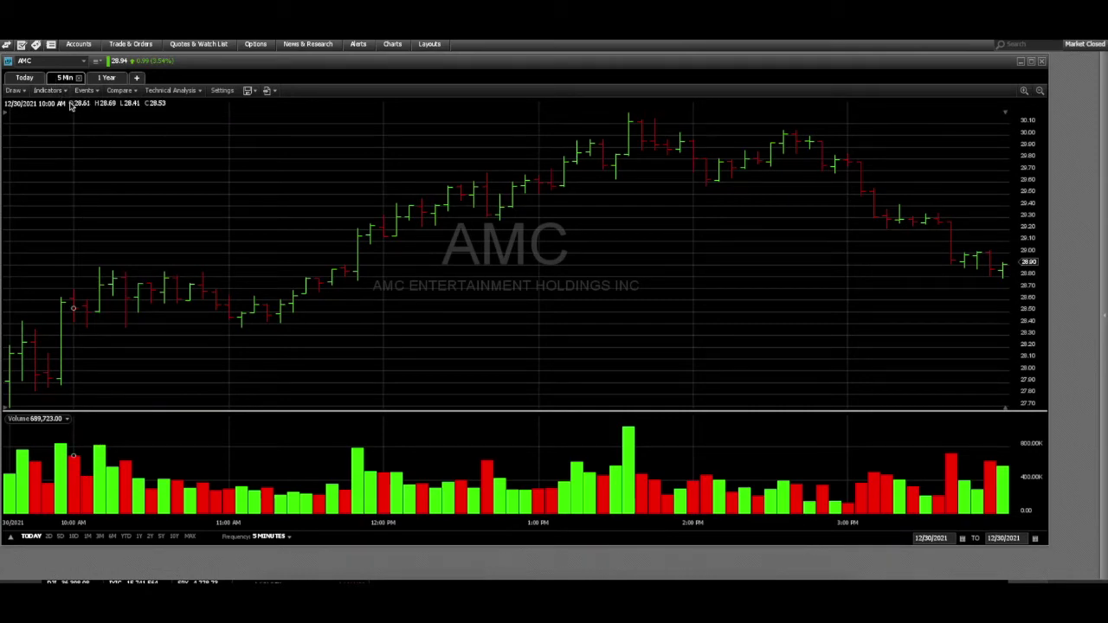
- Add a new chart tab after 1 Year, name it 6 Mo, and set its timeframe to 6 months
click(29, 78)
click(60, 79)
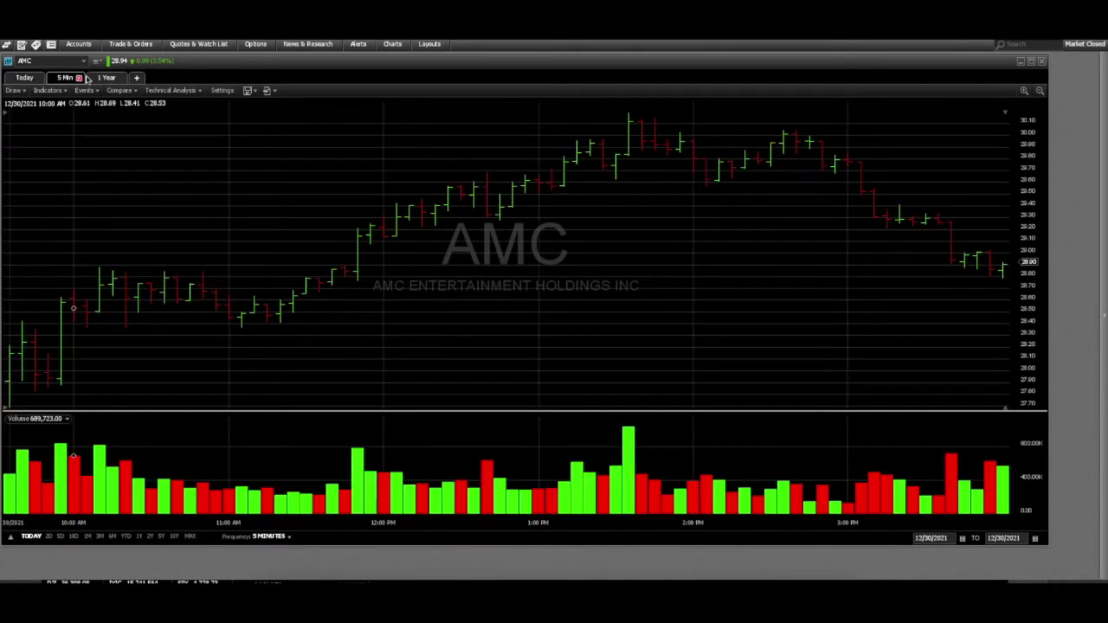
click(136, 78)
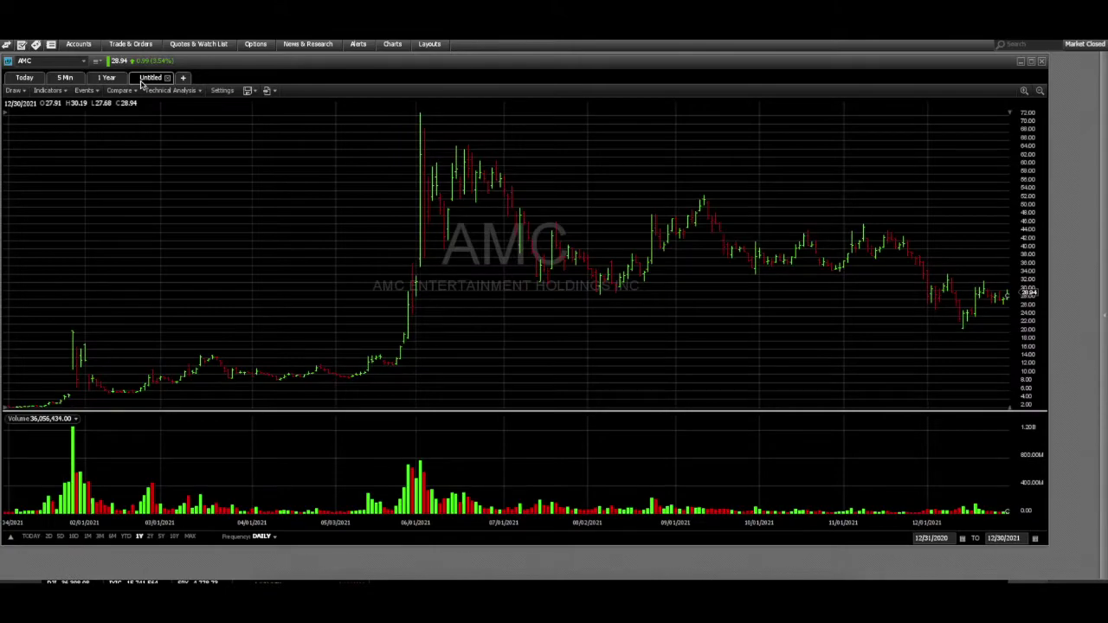
double_click(151, 78)
text(6 Mo)
key(Return)
click(113, 538)
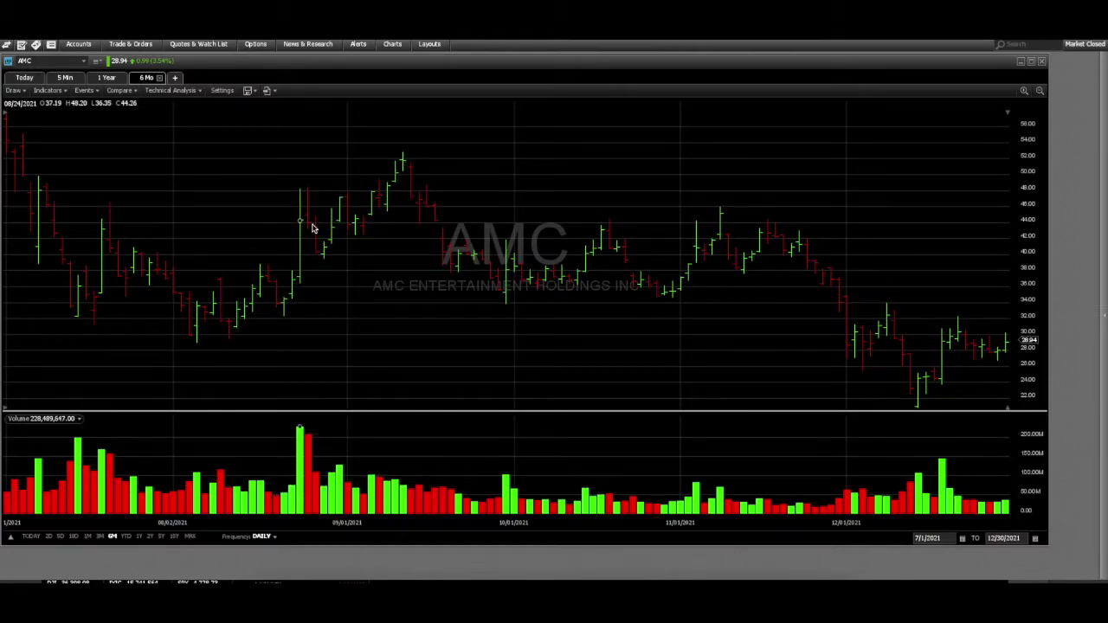
- In the 6 Mo chart's settings, try the Candlestick (Hollow) type and change the chart type to Candlestick (Standard)
click(221, 91)
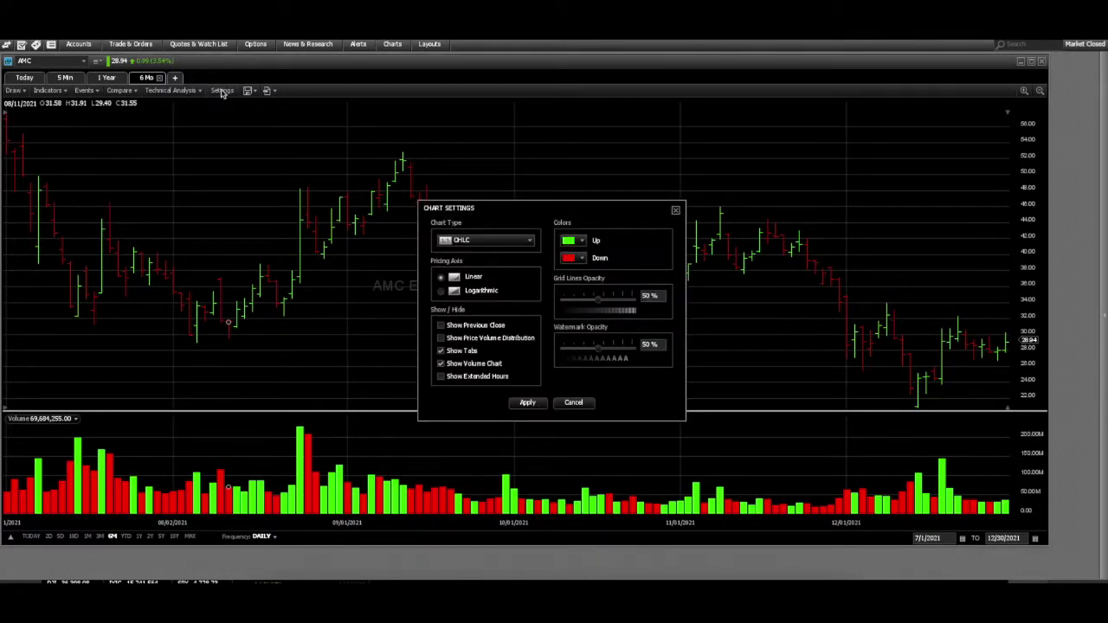
click(508, 240)
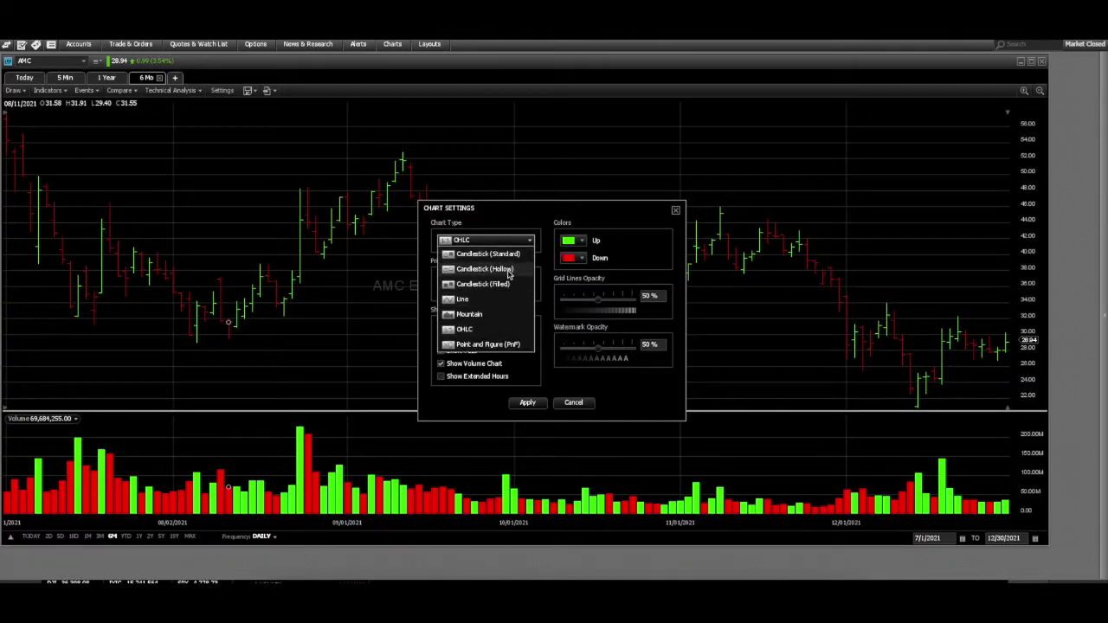
click(509, 270)
click(515, 242)
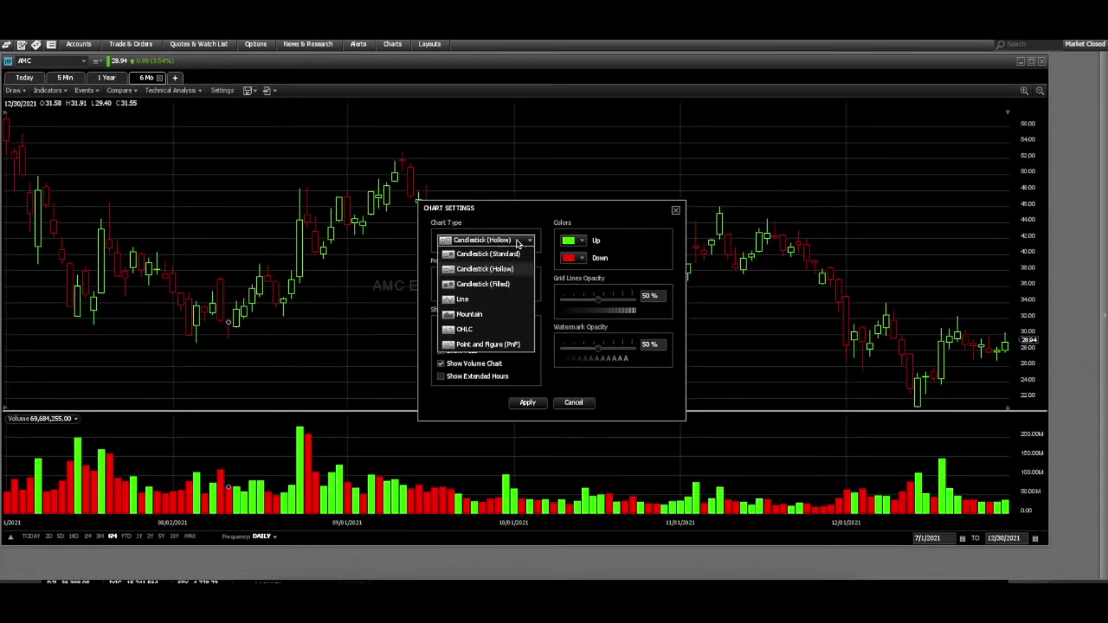
click(492, 253)
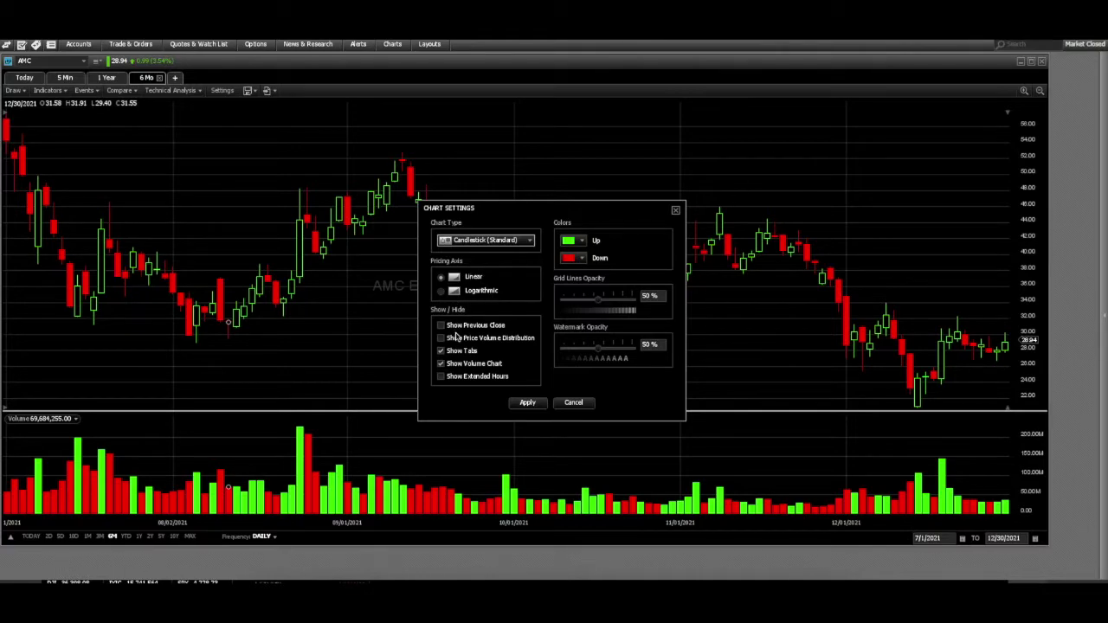
- Preview the Line, Mountain, OHLC and Point and Figure (PnF) chart types, and return to Candlestick (Standard)
click(490, 241)
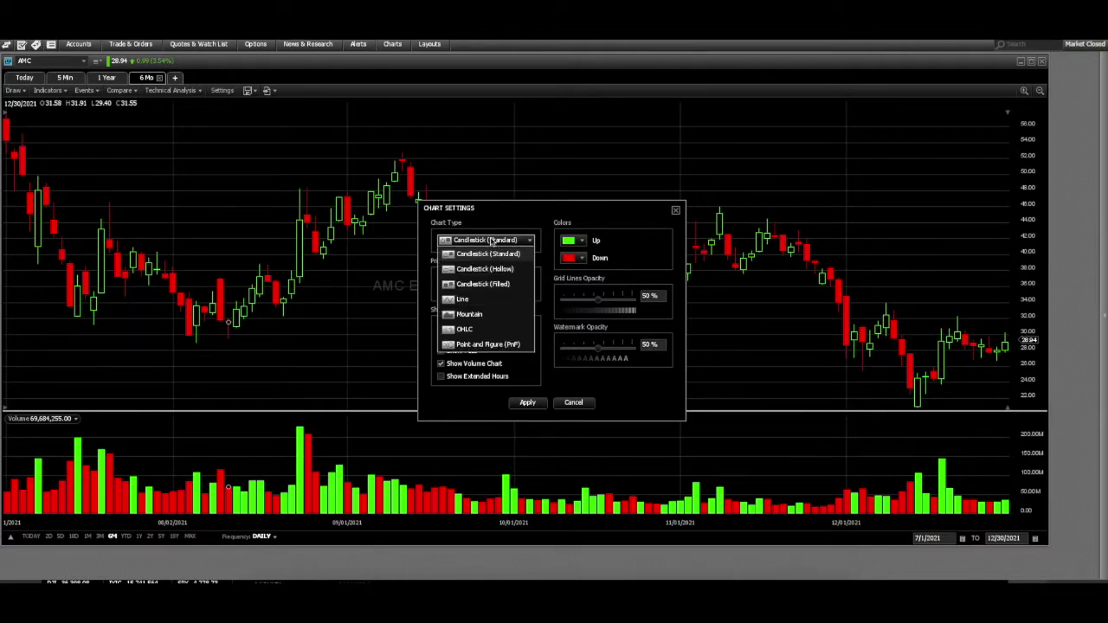
click(465, 299)
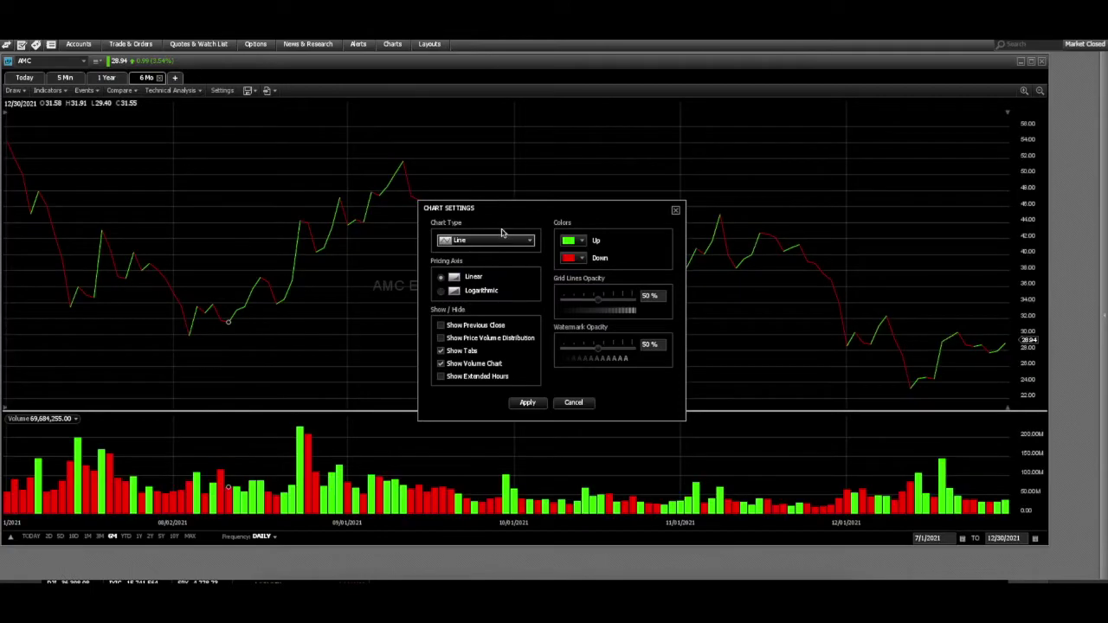
click(501, 242)
click(468, 314)
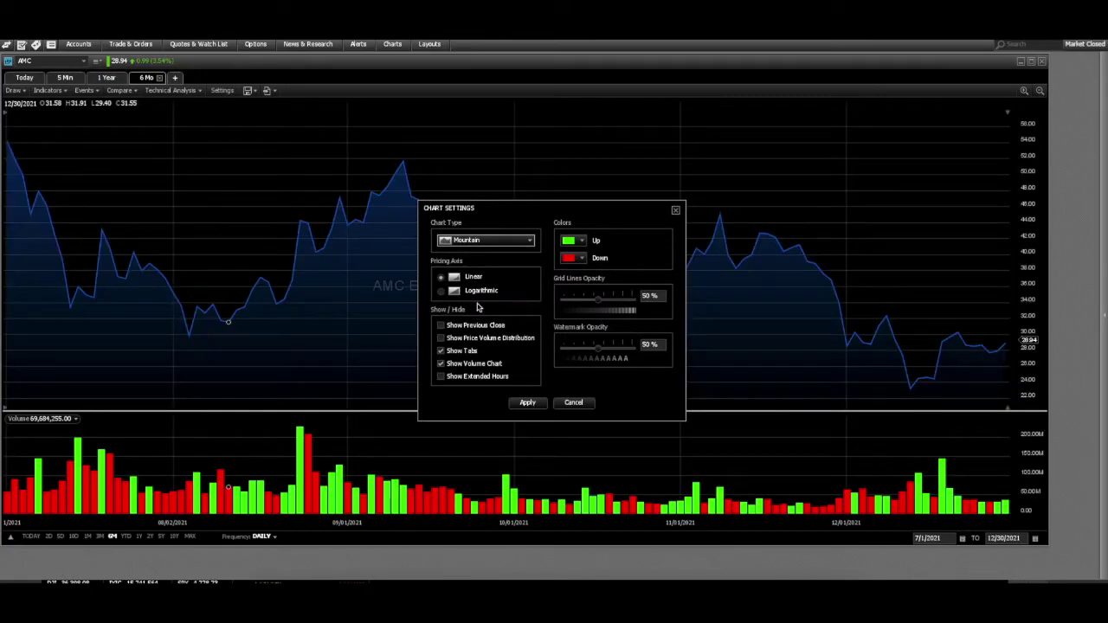
click(494, 247)
click(471, 330)
click(508, 243)
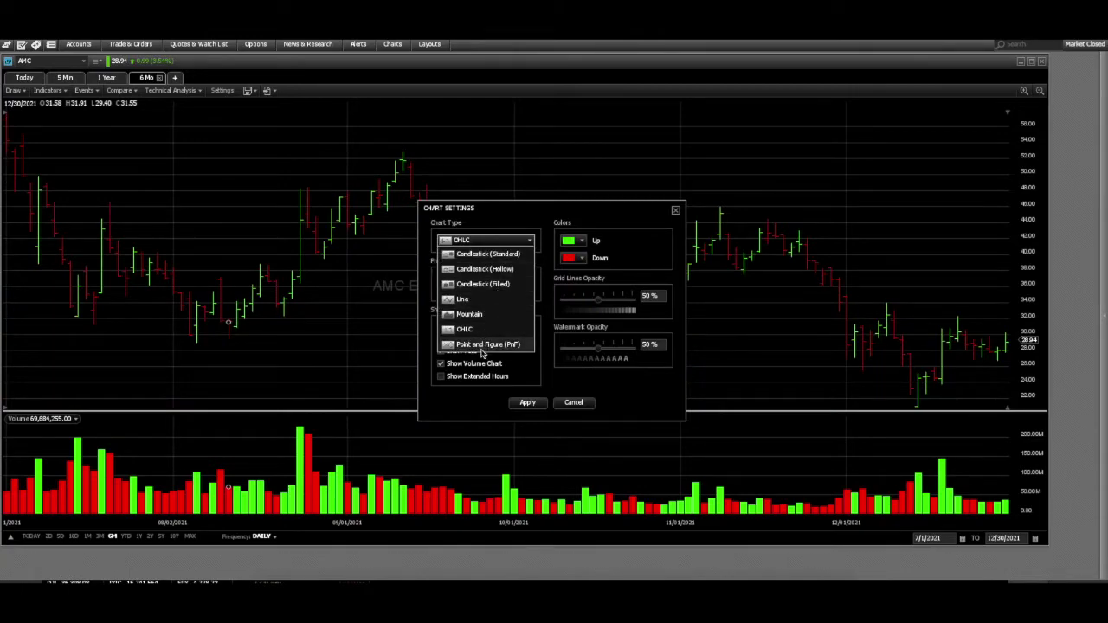
click(484, 351)
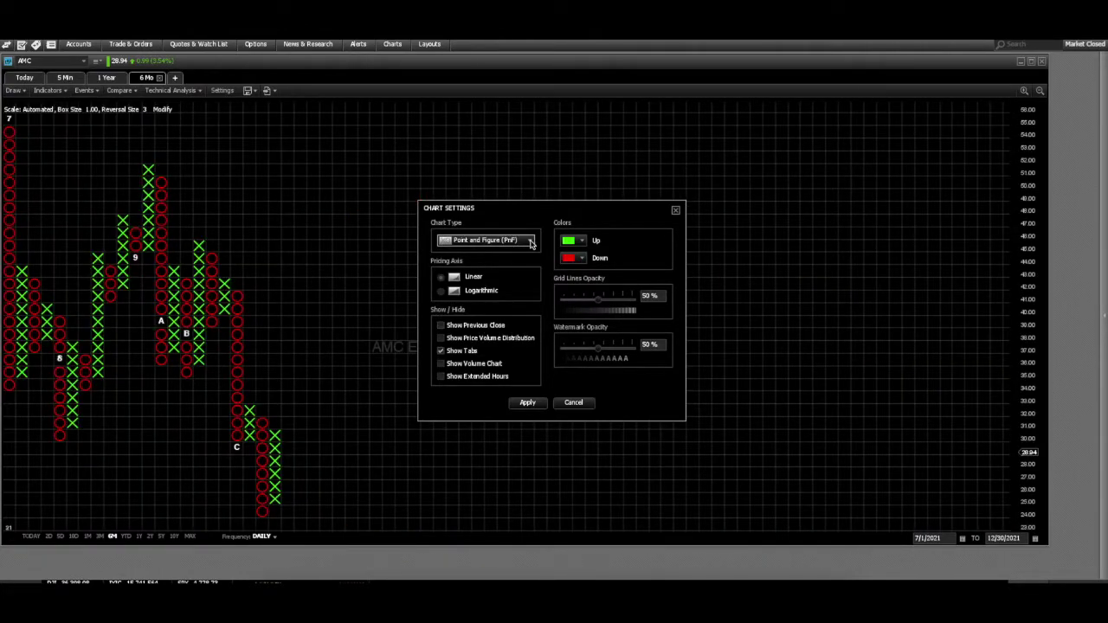
click(531, 241)
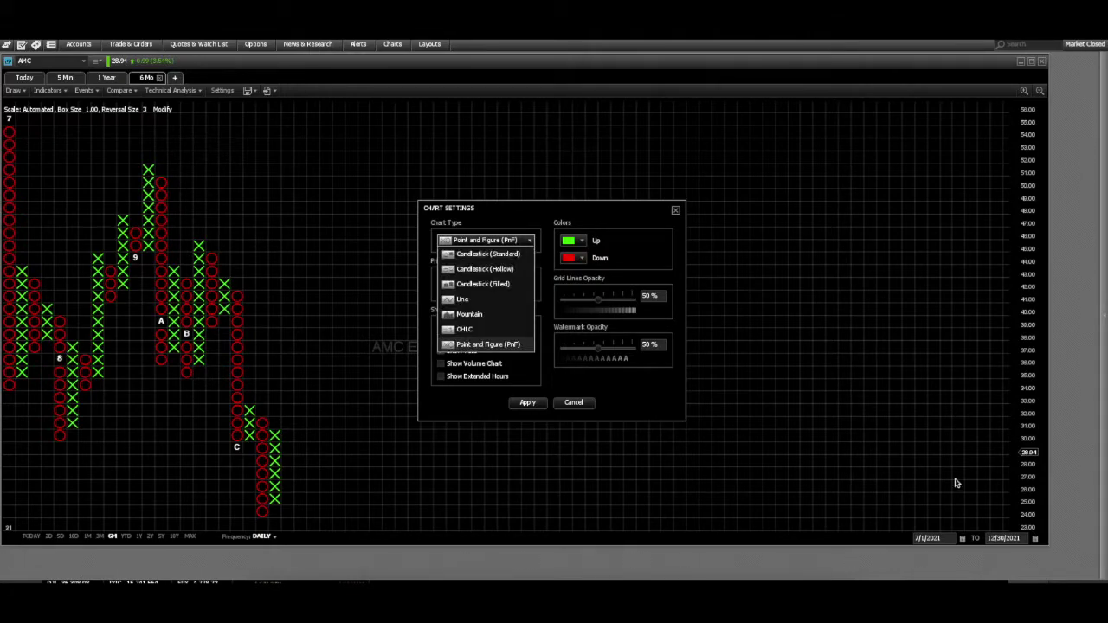
click(497, 256)
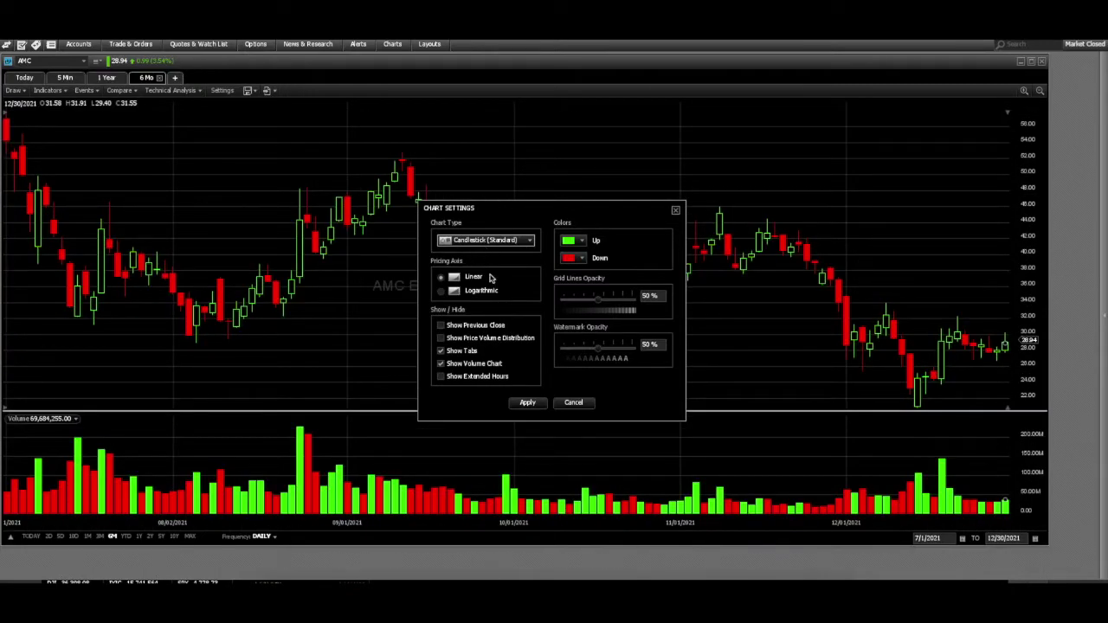
- Try blue as the chart's up color and restore it to green
click(582, 242)
click(573, 273)
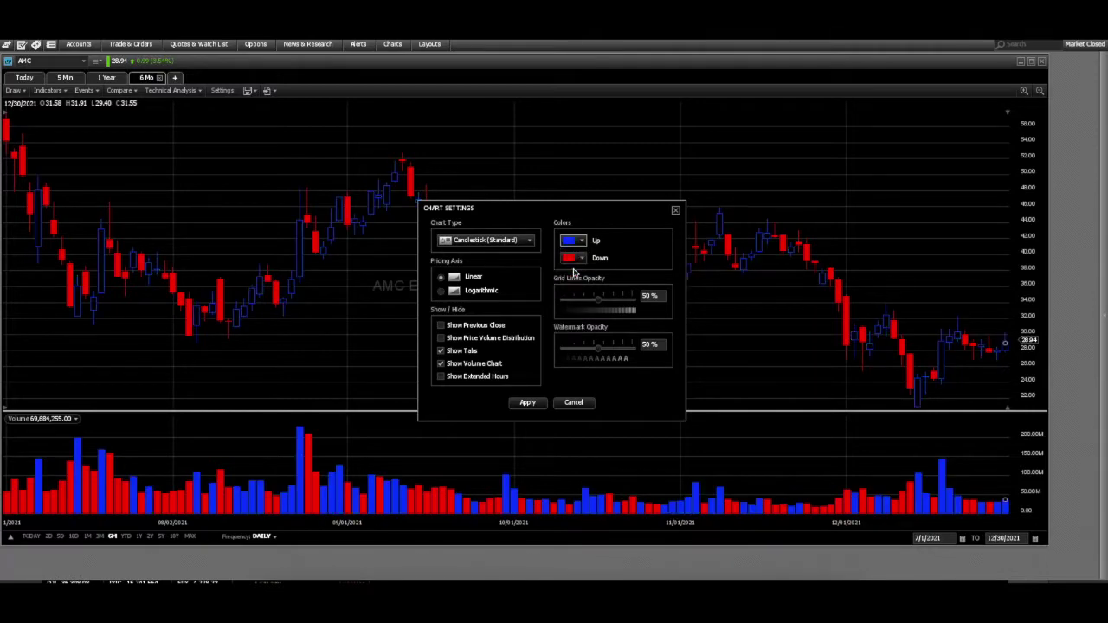
click(579, 258)
click(579, 256)
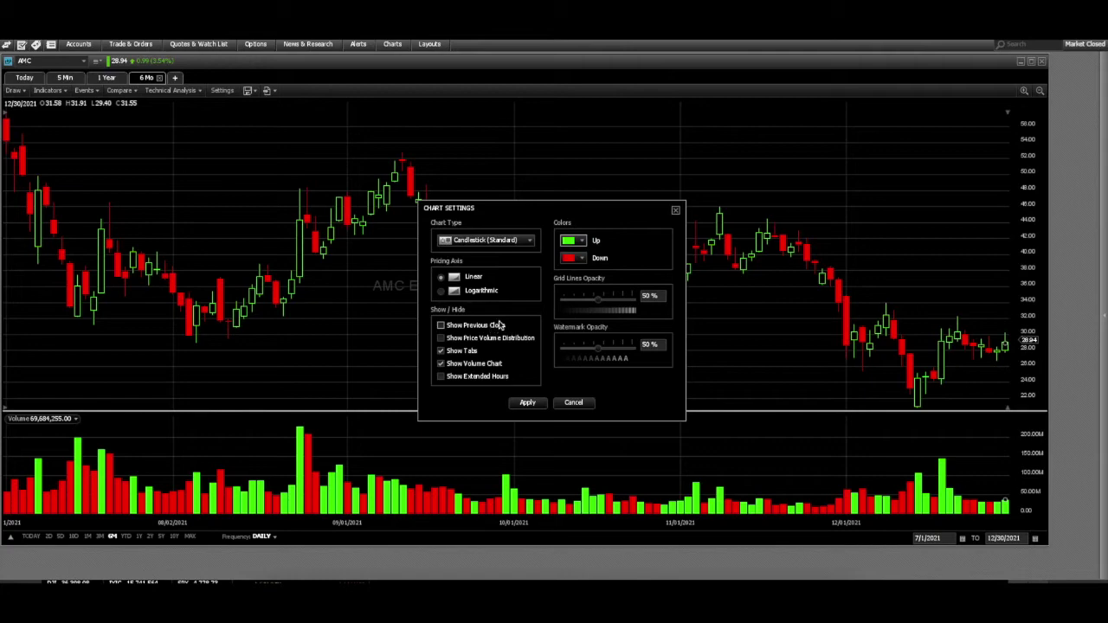
- Apply the candlestick settings to the 6 Mo chart, and briefly reopen the chart settings for review
click(528, 404)
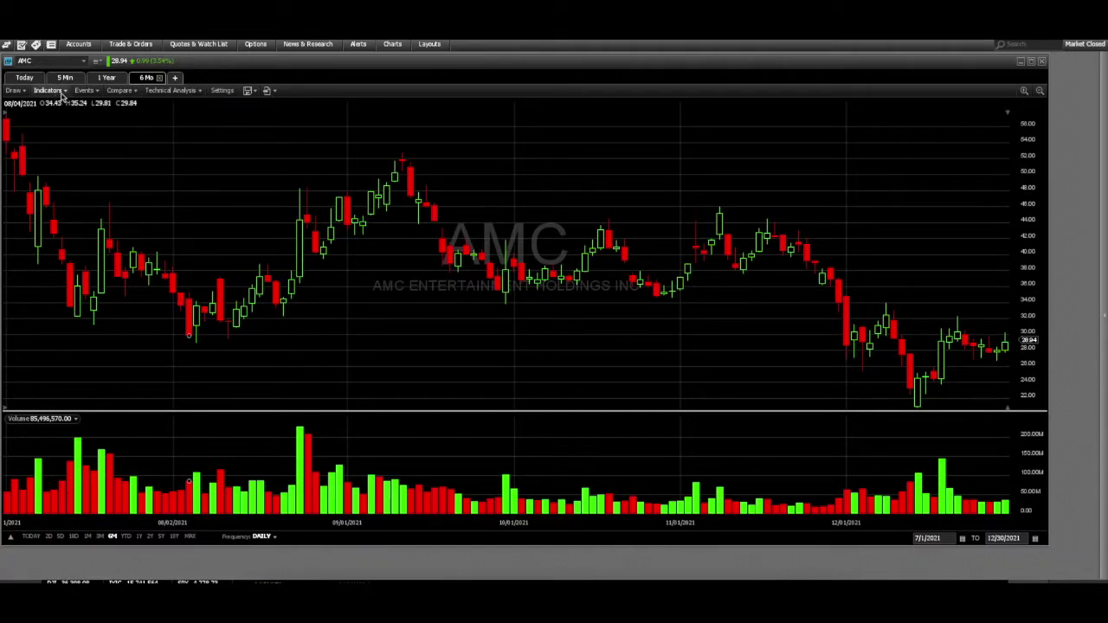
click(220, 92)
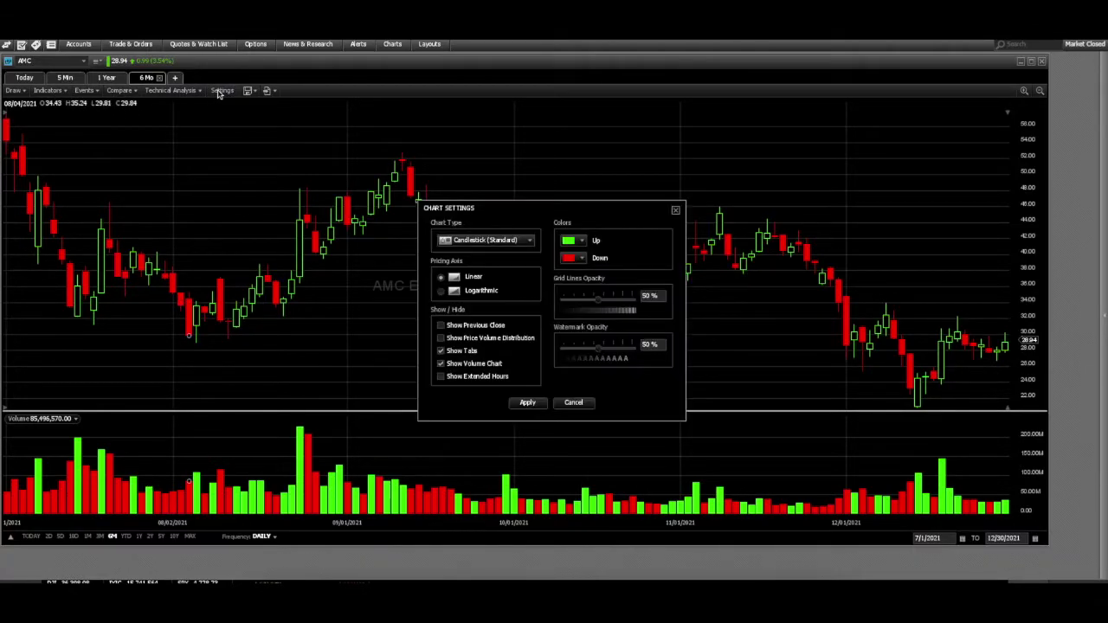
click(675, 210)
- Browse the list of available indicators and preview several on the chart, including Chaikin Accumulation Distribution Oscillator, MACD and P/E Ratio
click(49, 91)
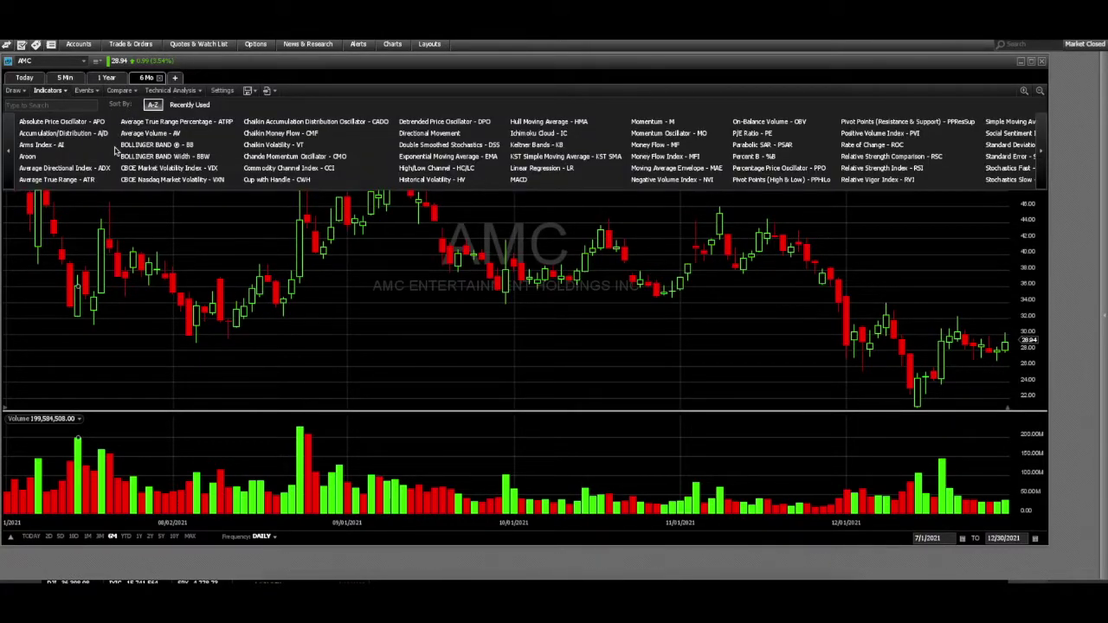
click(177, 121)
key(Right)
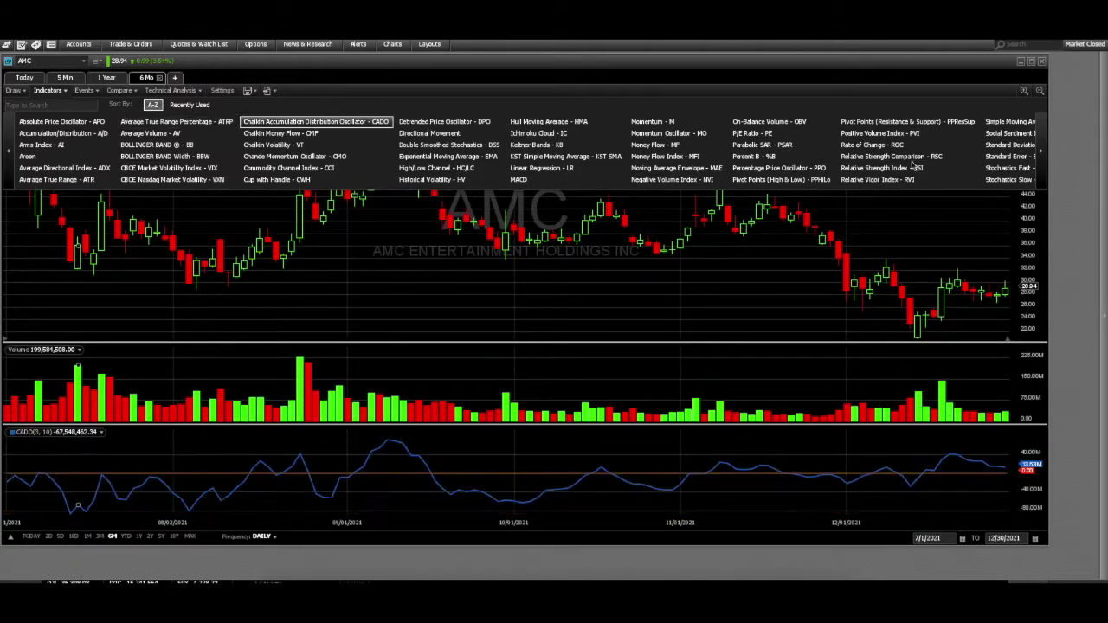
click(1045, 151)
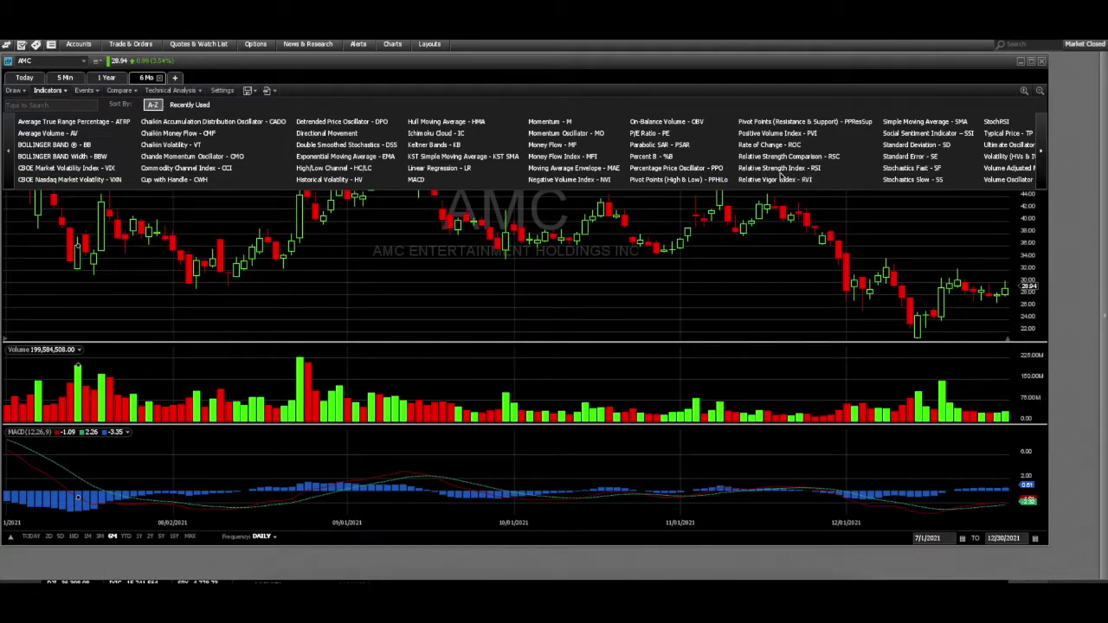
click(607, 179)
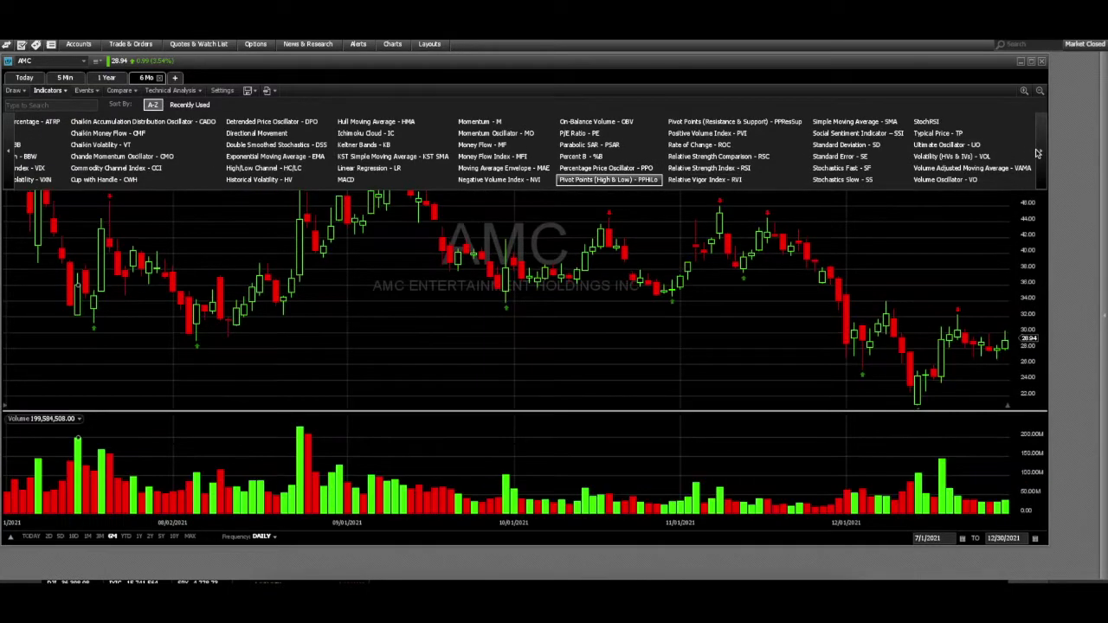
click(1044, 154)
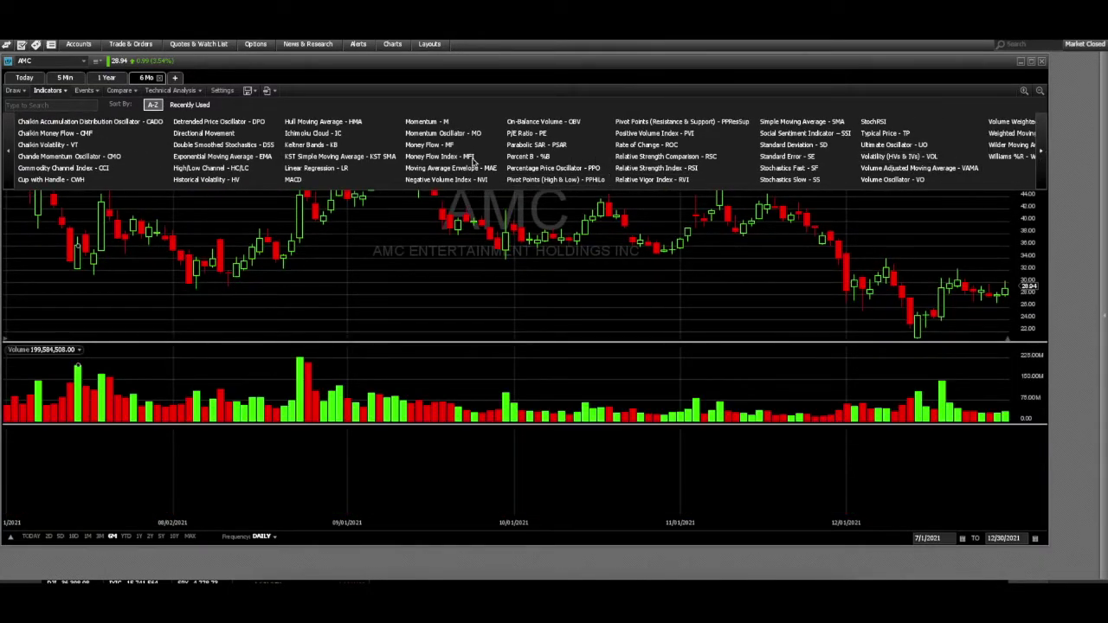
click(524, 156)
click(575, 157)
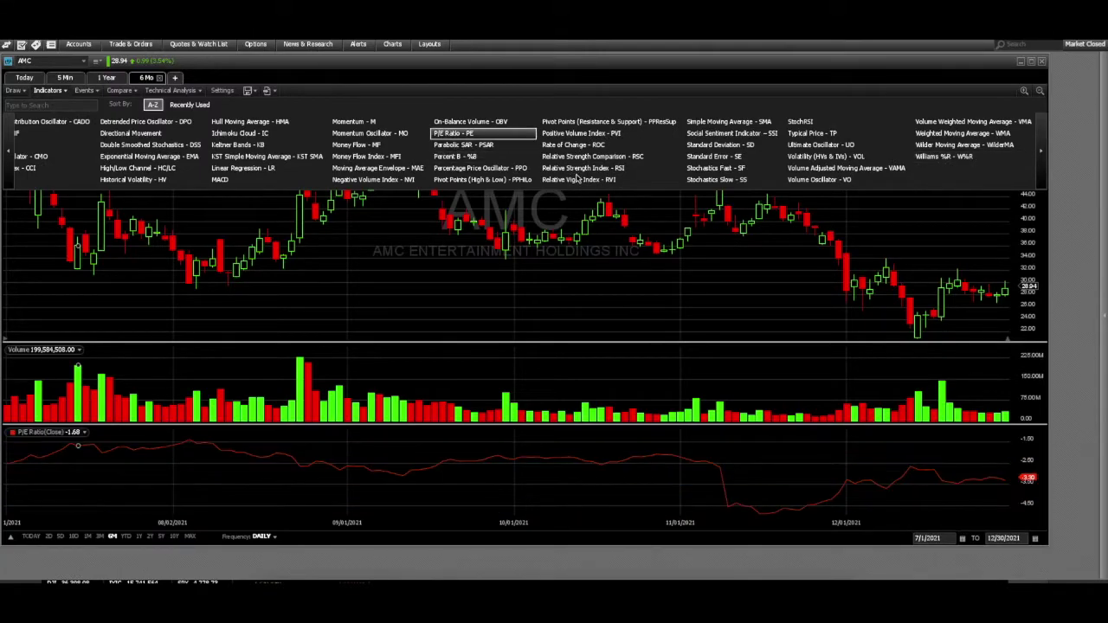
- Preview the Relative Vigor Index and Relative Strength Comparison, and add the Relative Strength Index (RSI) to the 6 Mo chart
click(588, 168)
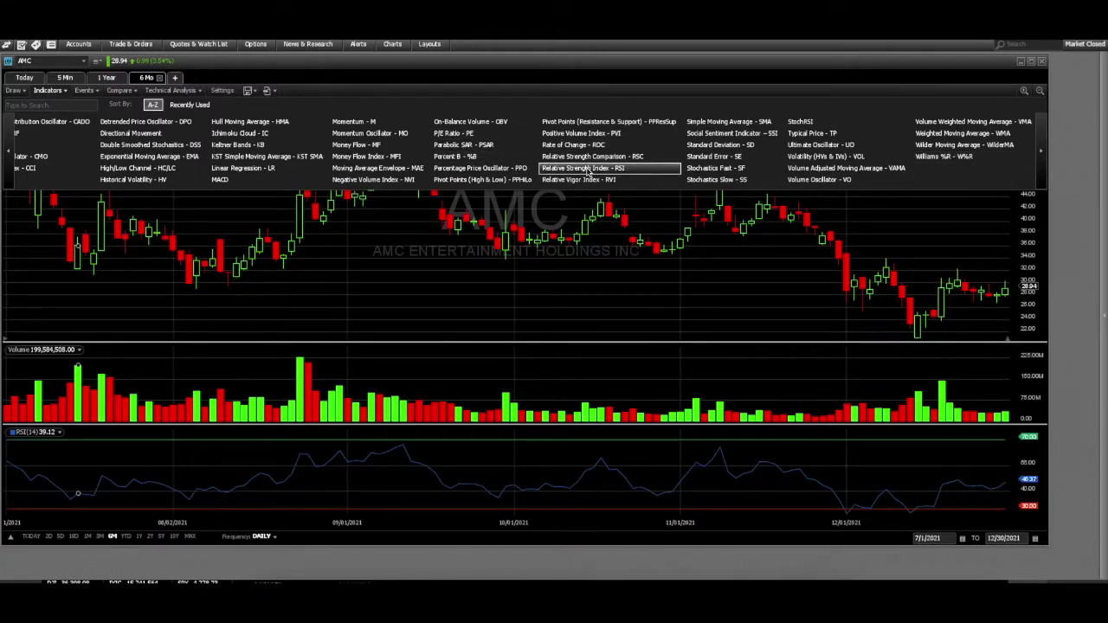
key(Down)
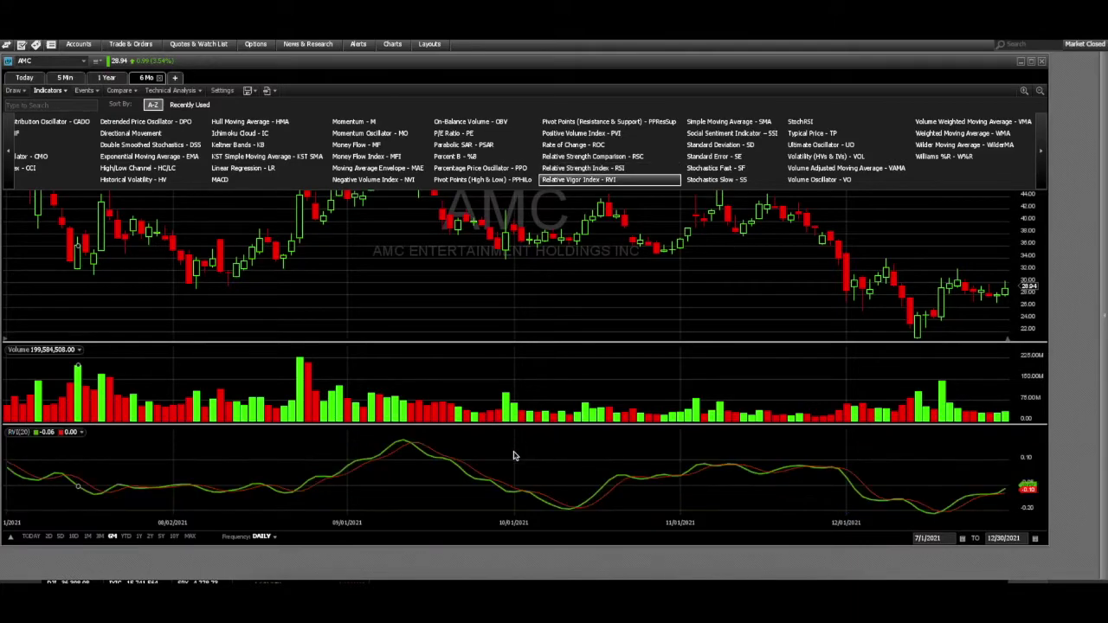
click(567, 157)
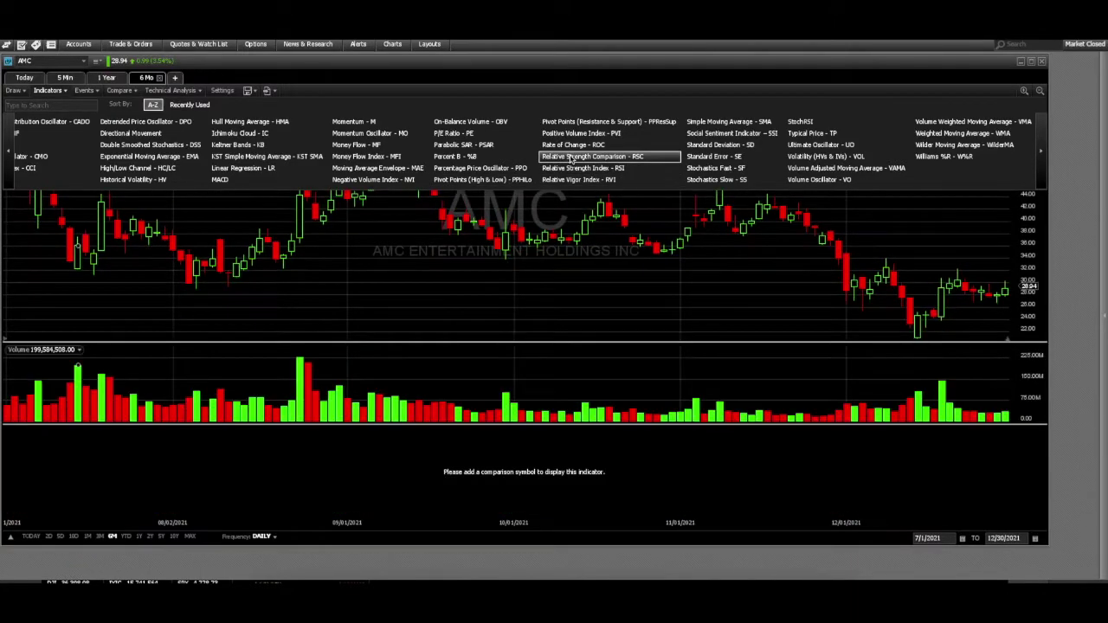
click(572, 172)
click(574, 176)
key(Up)
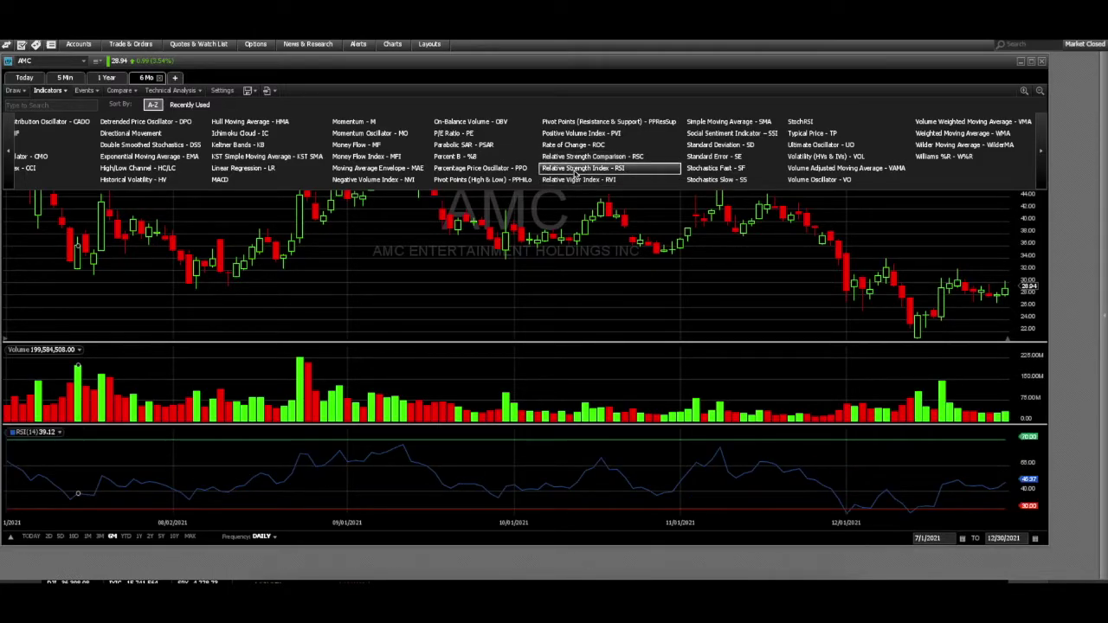
key(Return)
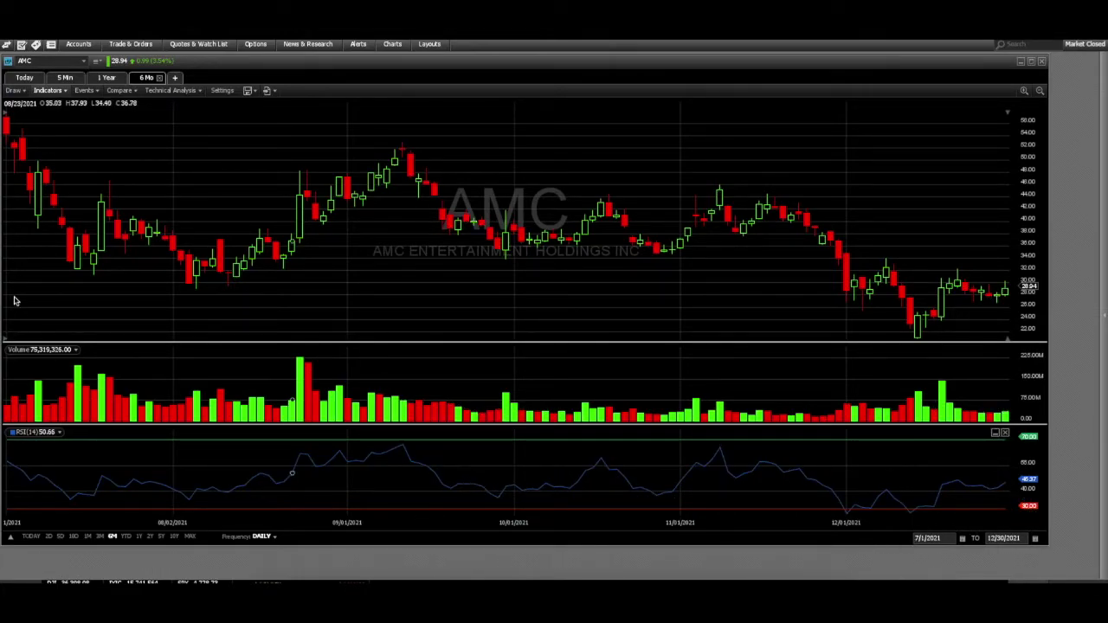
- Set the 6 Mo chart's timeframe to Today and compare it with the Today and 5 Min charts
click(31, 537)
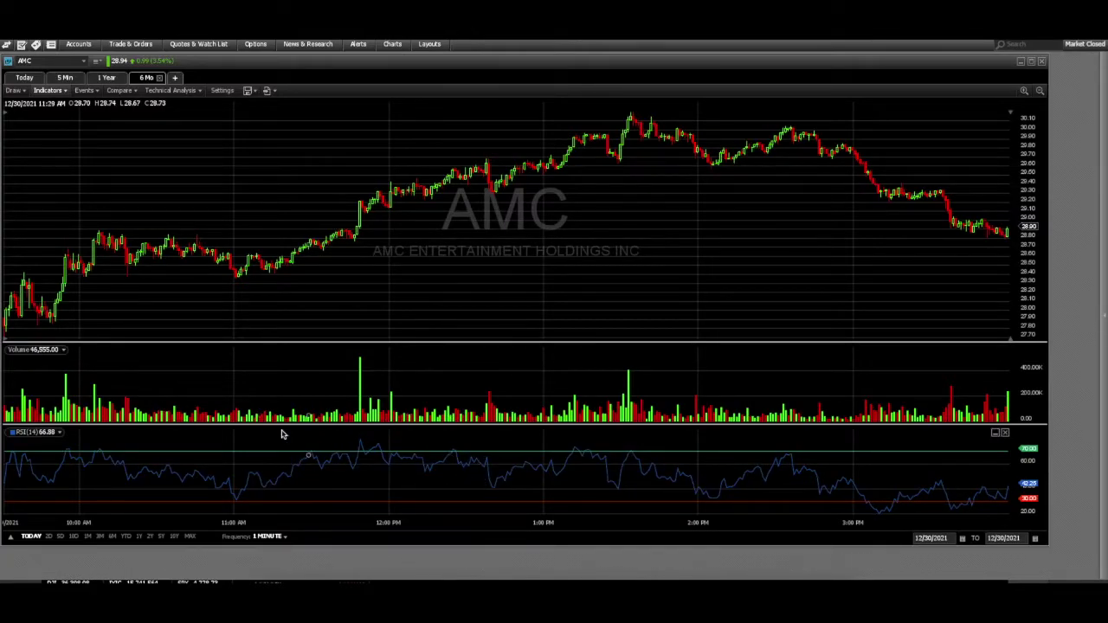
click(24, 78)
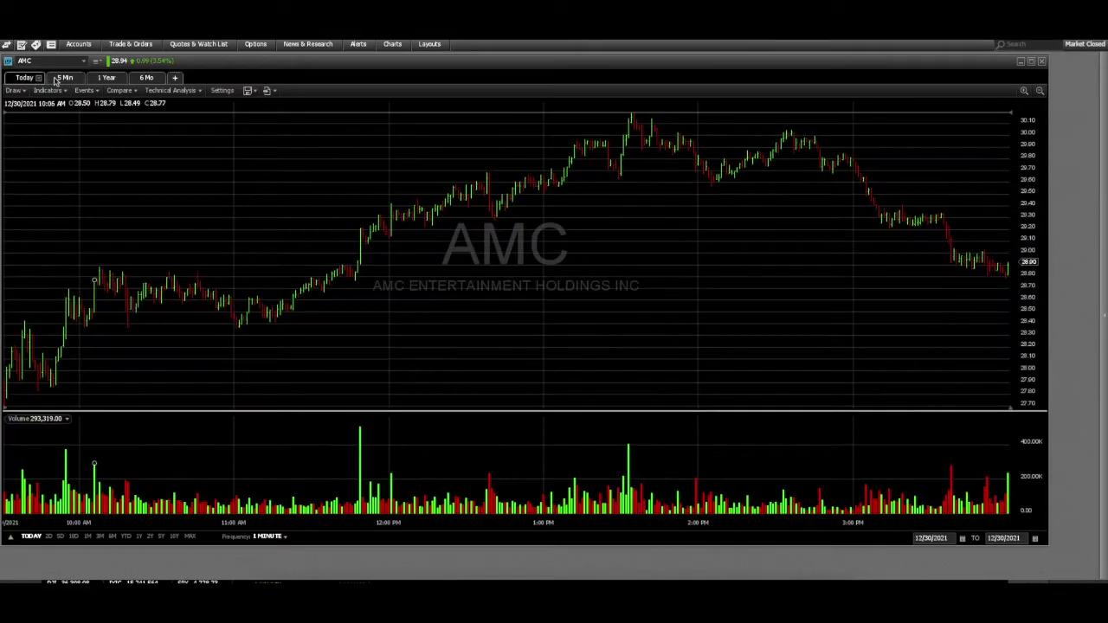
click(64, 78)
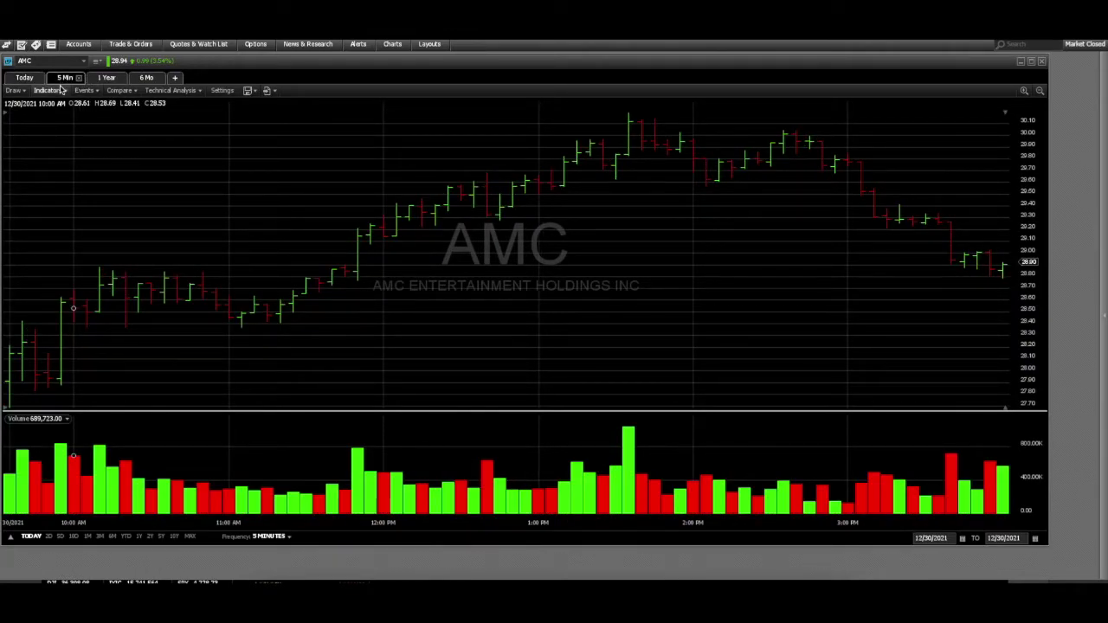
click(27, 79)
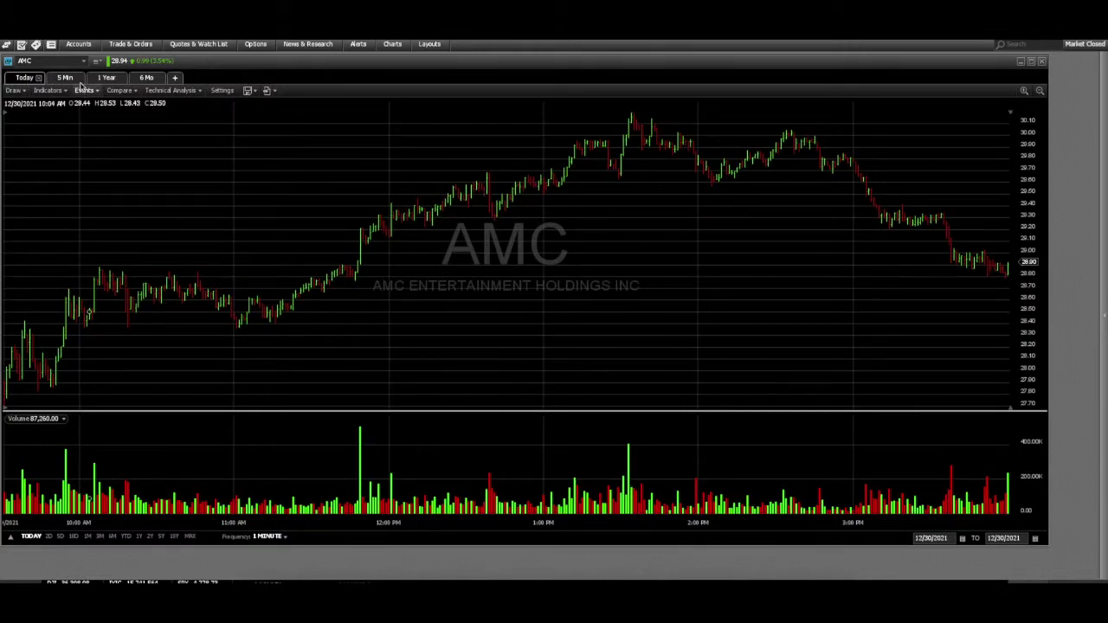
click(65, 78)
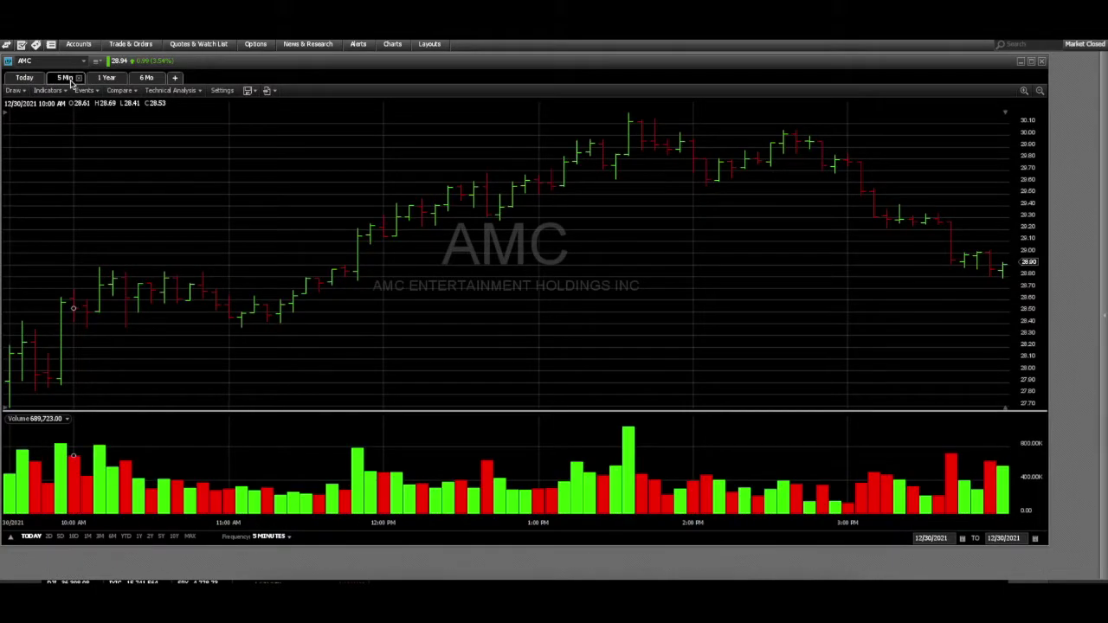
click(146, 79)
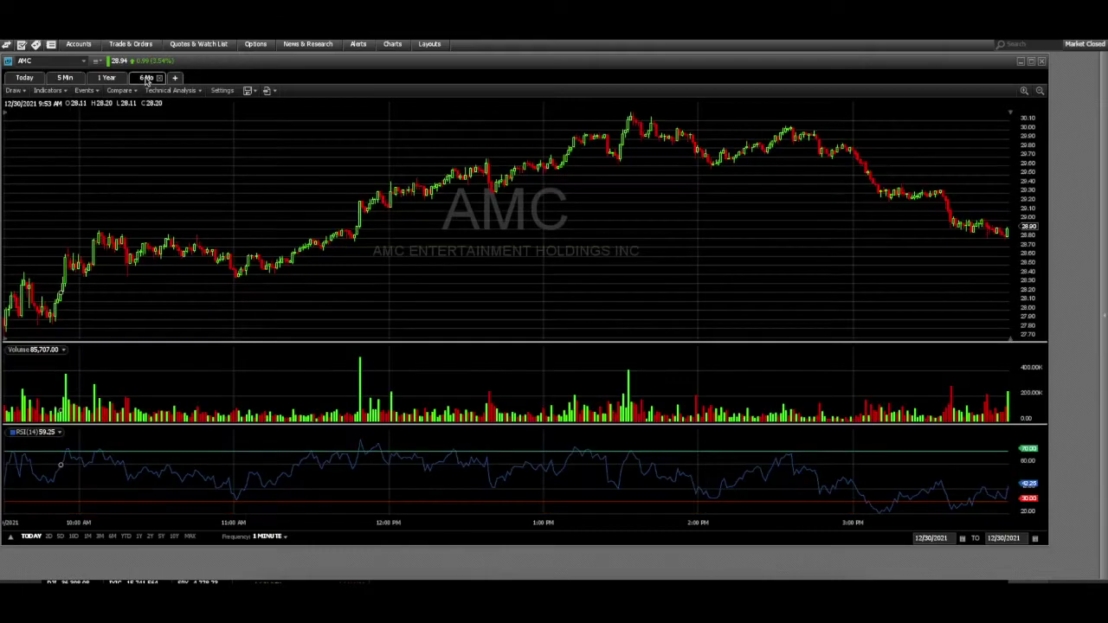
- Change the Today chart's type to Candlestick (Standard) and apply the setting
click(25, 77)
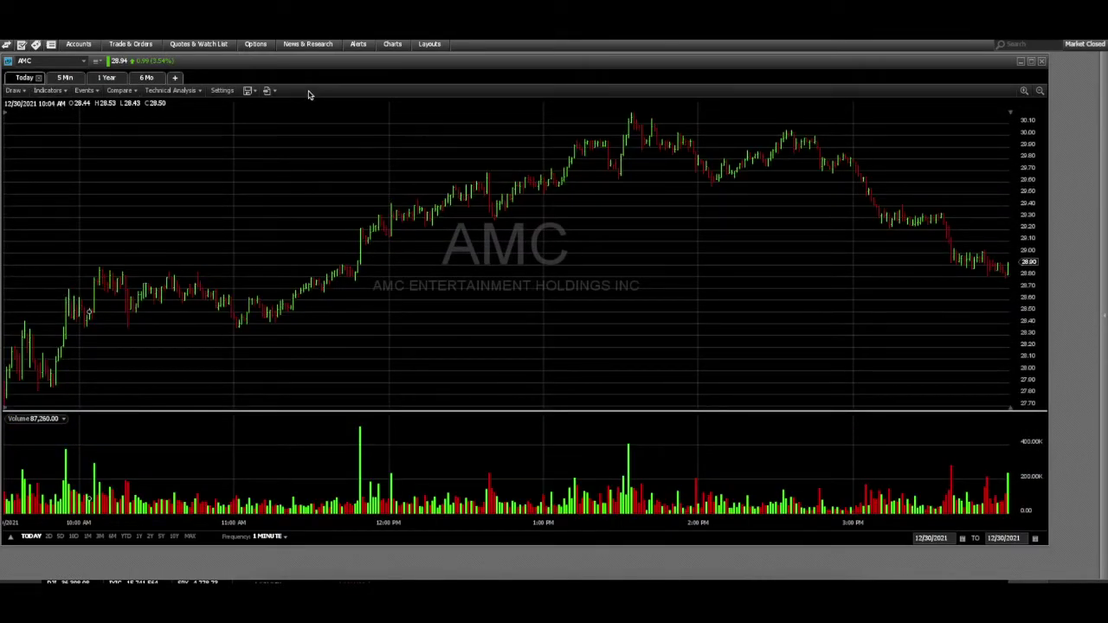
click(48, 90)
click(226, 91)
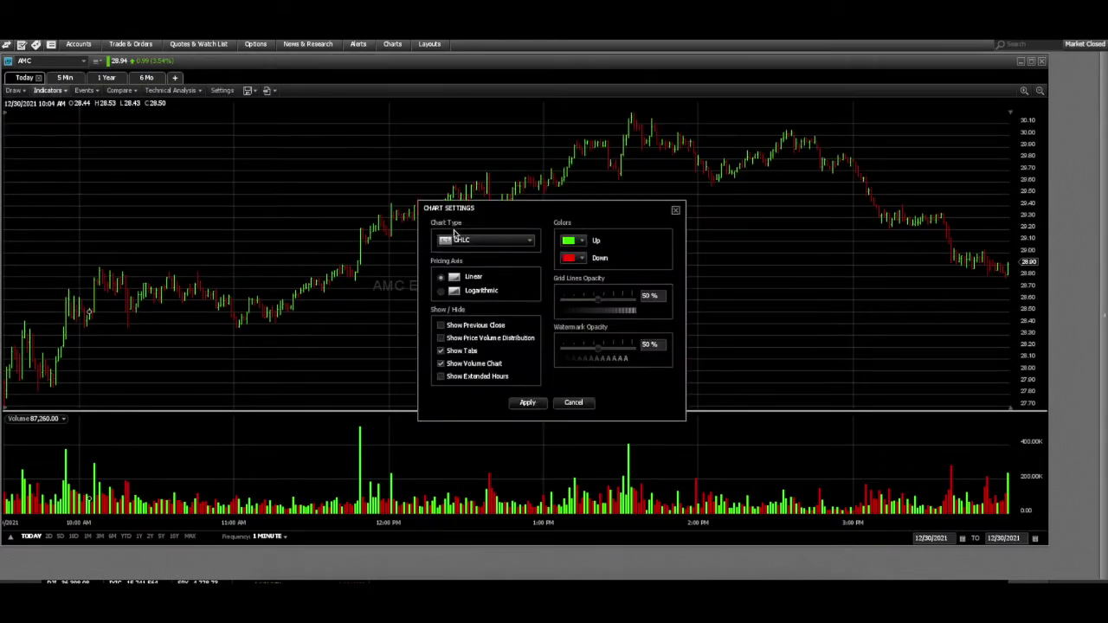
click(500, 244)
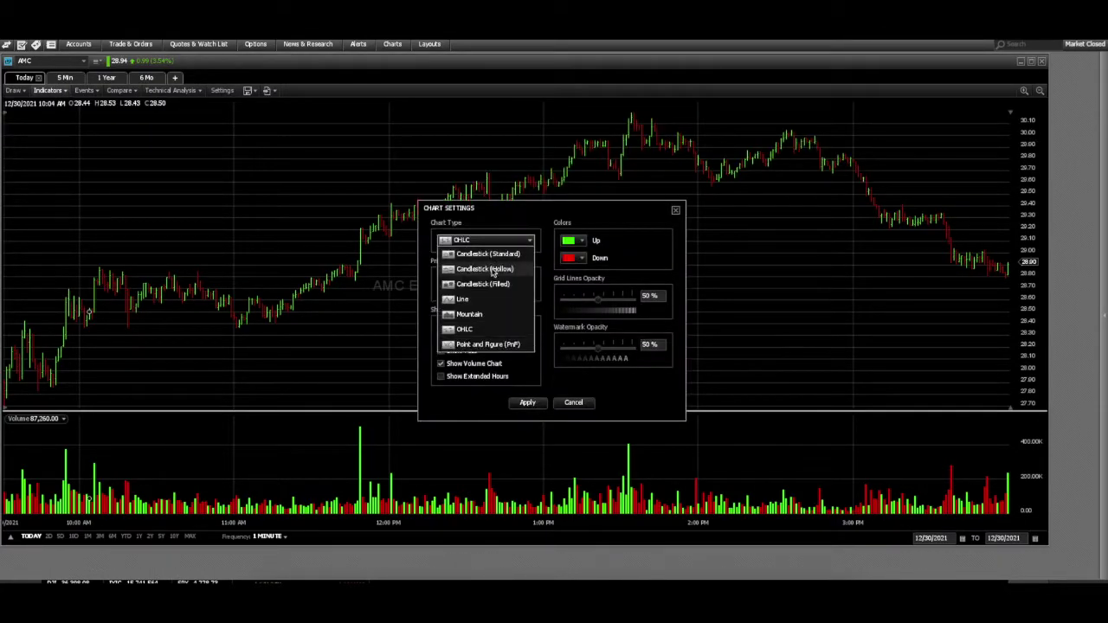
click(497, 265)
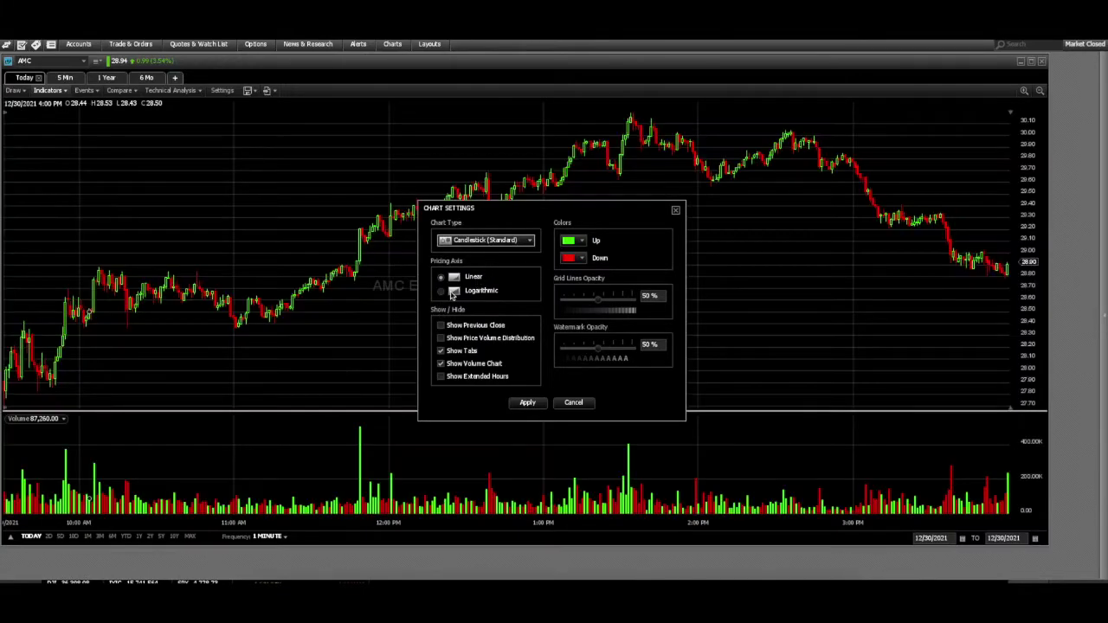
click(527, 402)
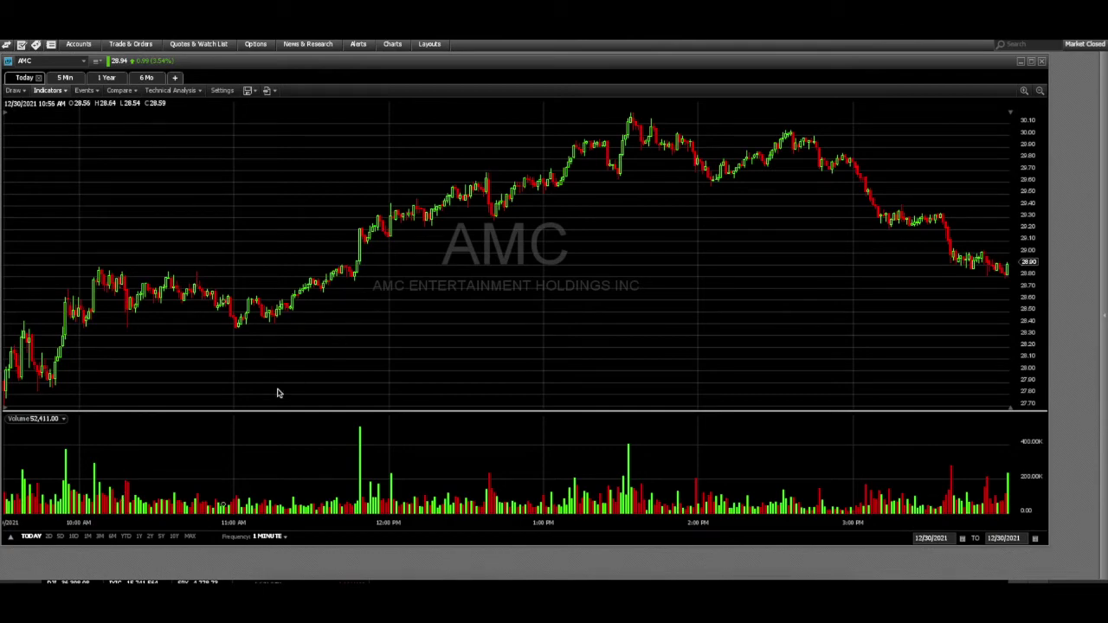
- Preview On-Balance Volume on the 6 Mo chart, and add the Exponential Moving Average (EMA) indicator
click(146, 78)
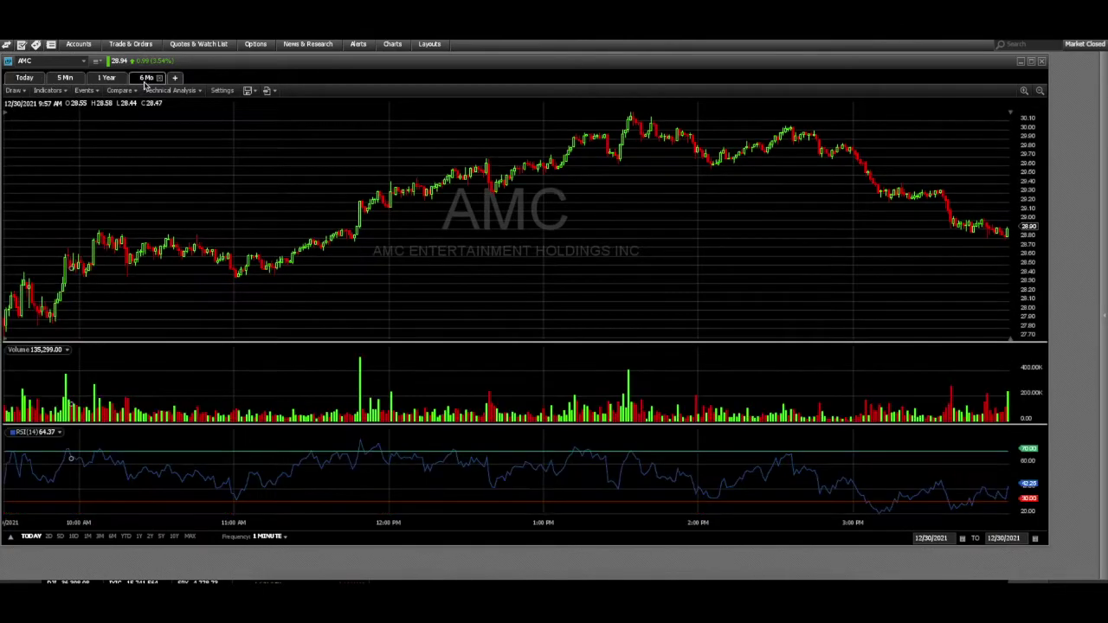
click(157, 93)
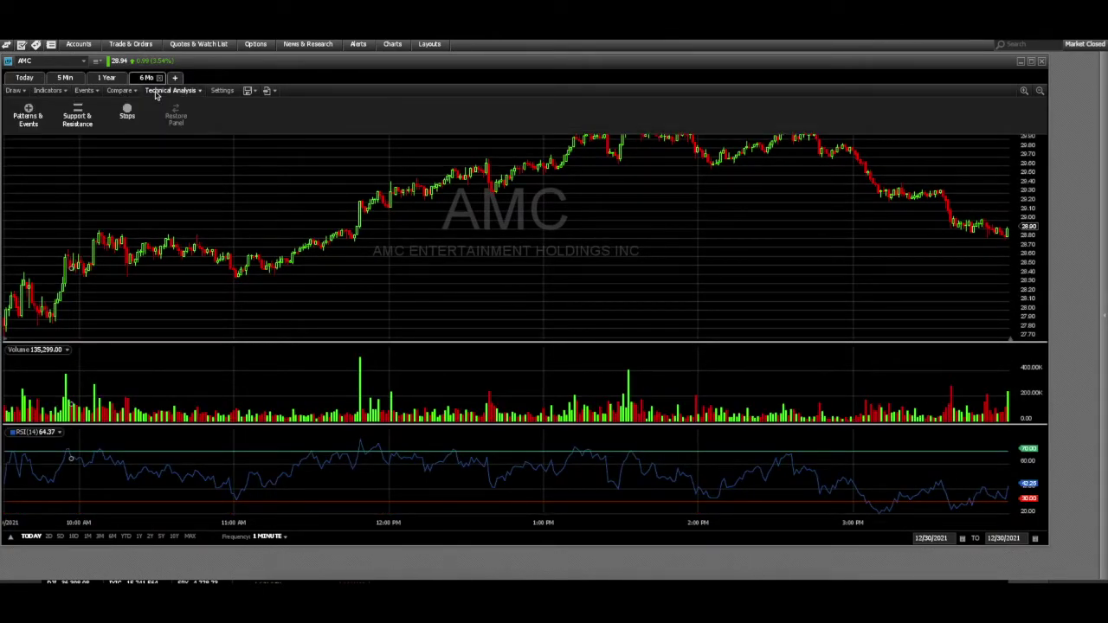
click(48, 91)
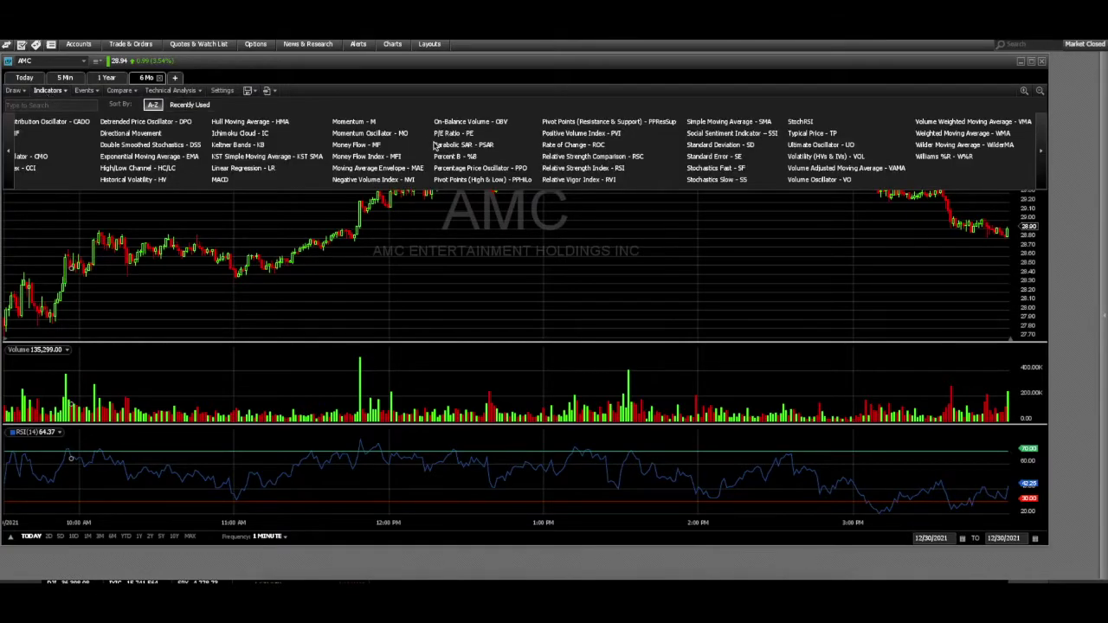
click(500, 123)
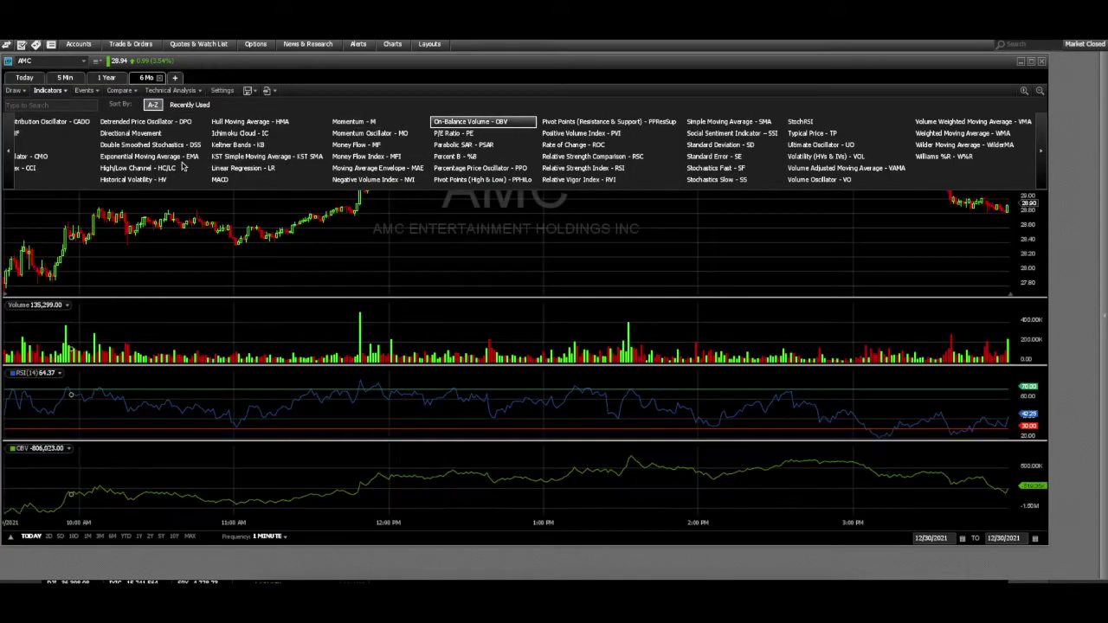
click(176, 159)
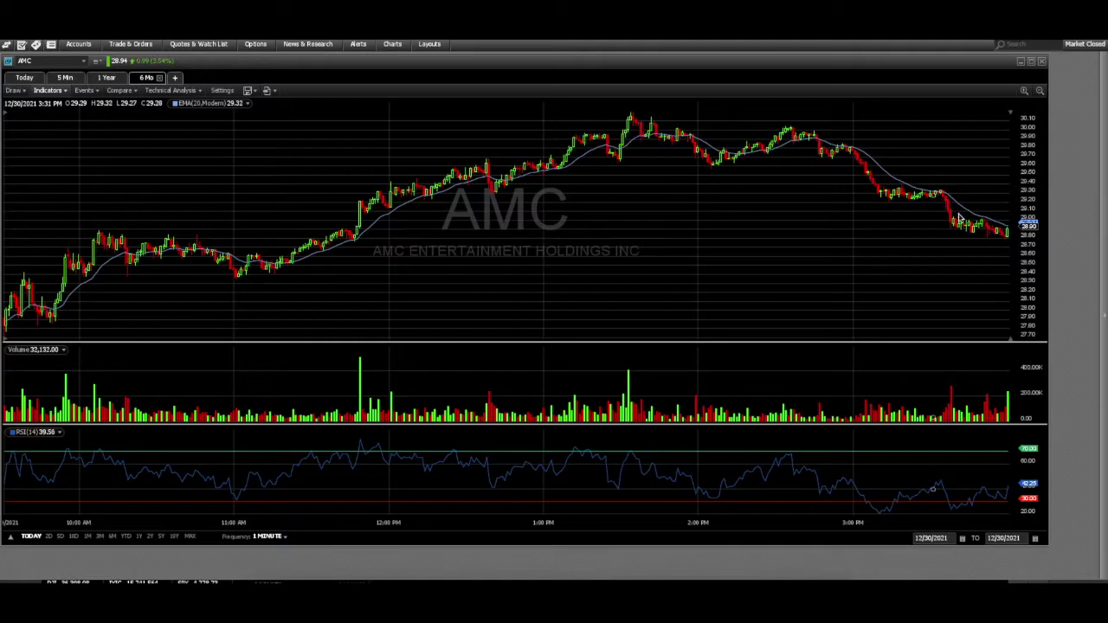
- Preview the Wilder Moving Average and CBOE Nasdaq Market Volatility indicators, and add the Bollinger Band (BB) to the 6 Mo chart
click(62, 95)
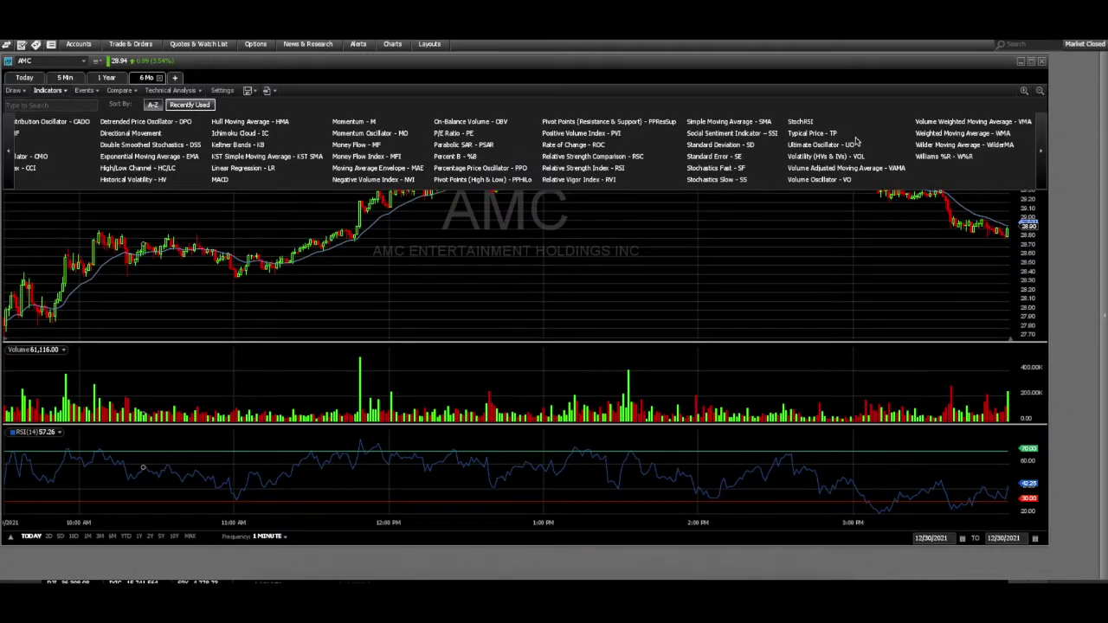
click(1004, 146)
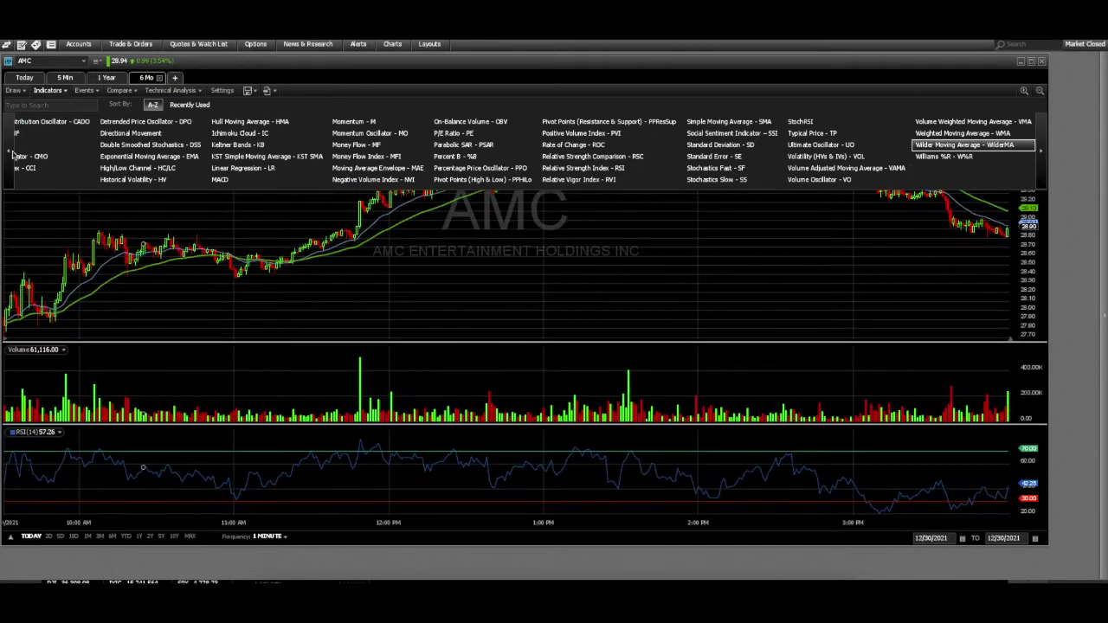
click(7, 150)
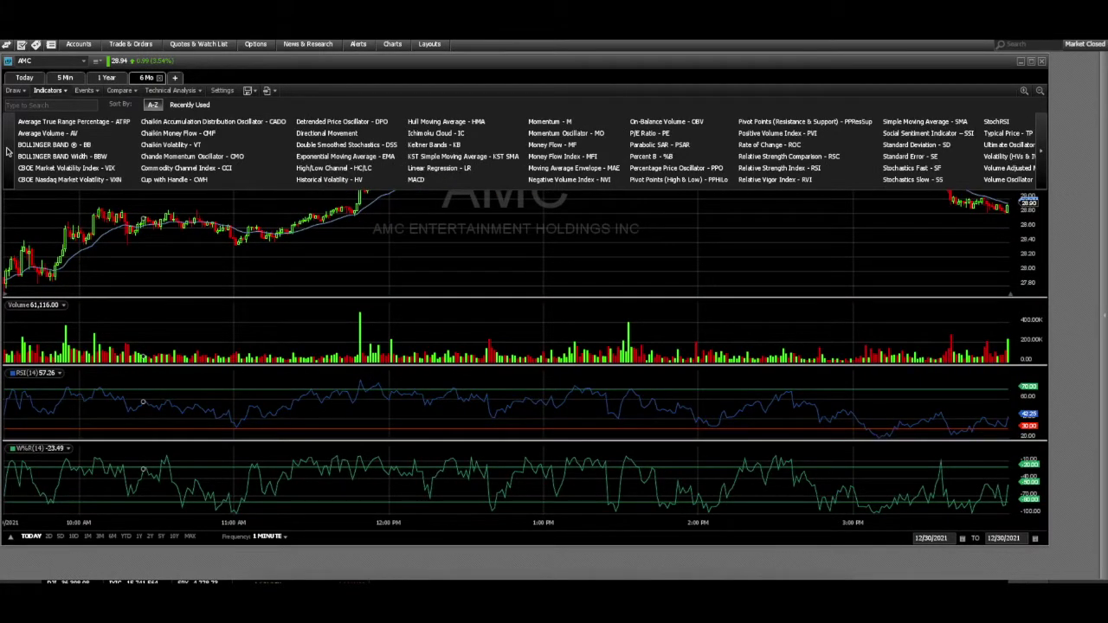
click(58, 146)
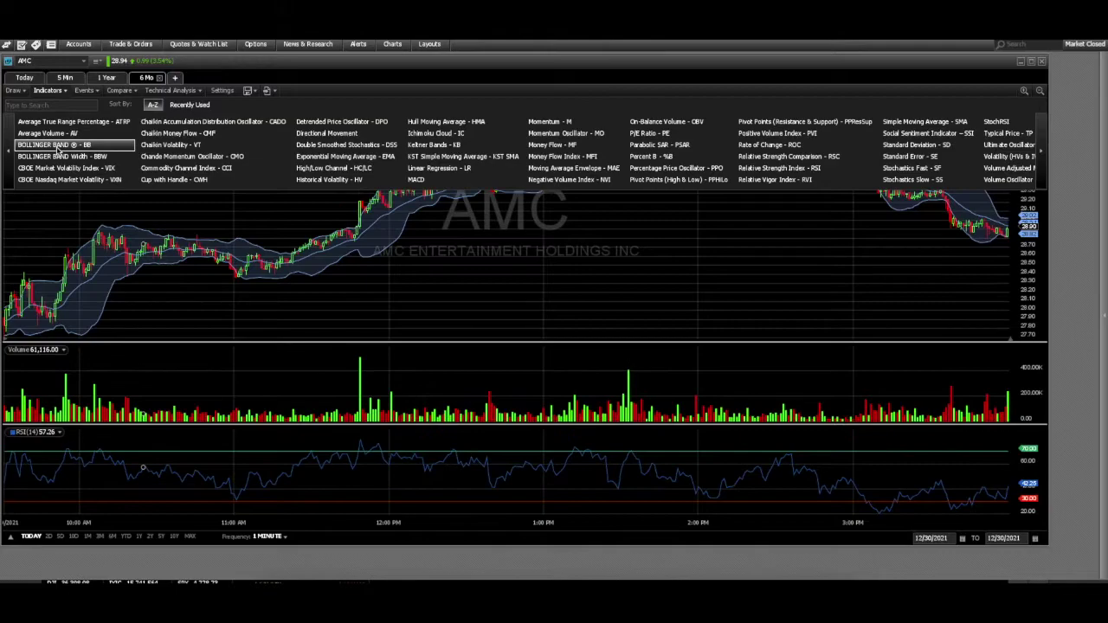
click(66, 166)
click(64, 179)
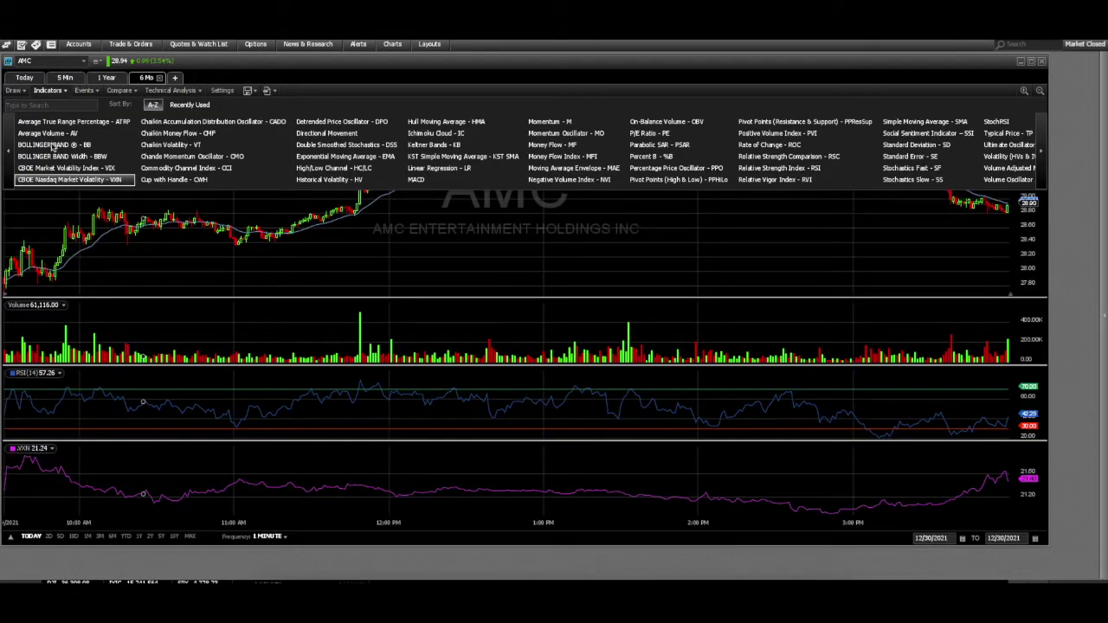
key(Up)
click(54, 146)
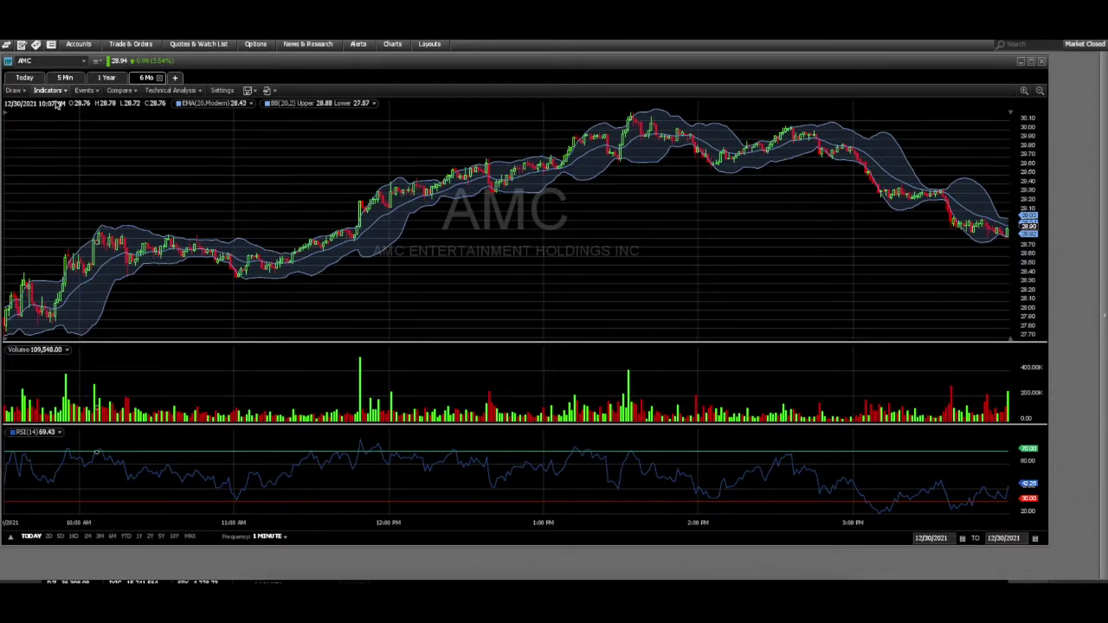
- Draw a horizontal trend line on the 6 Mo price chart at about 28.85, from about 12:10 PM to 3:53 PM
click(14, 90)
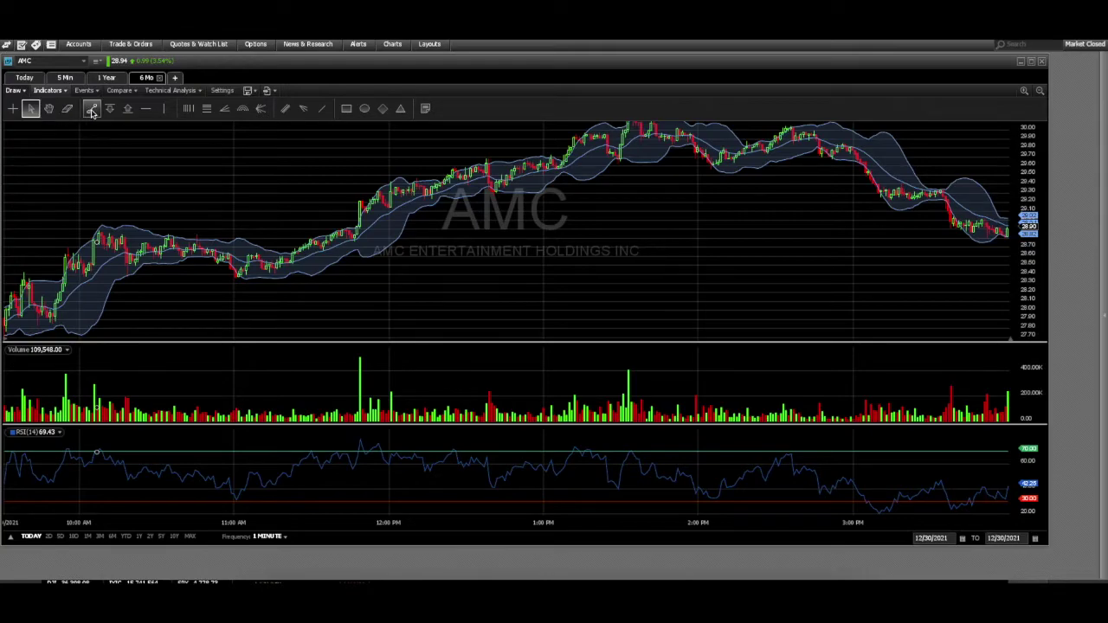
click(12, 91)
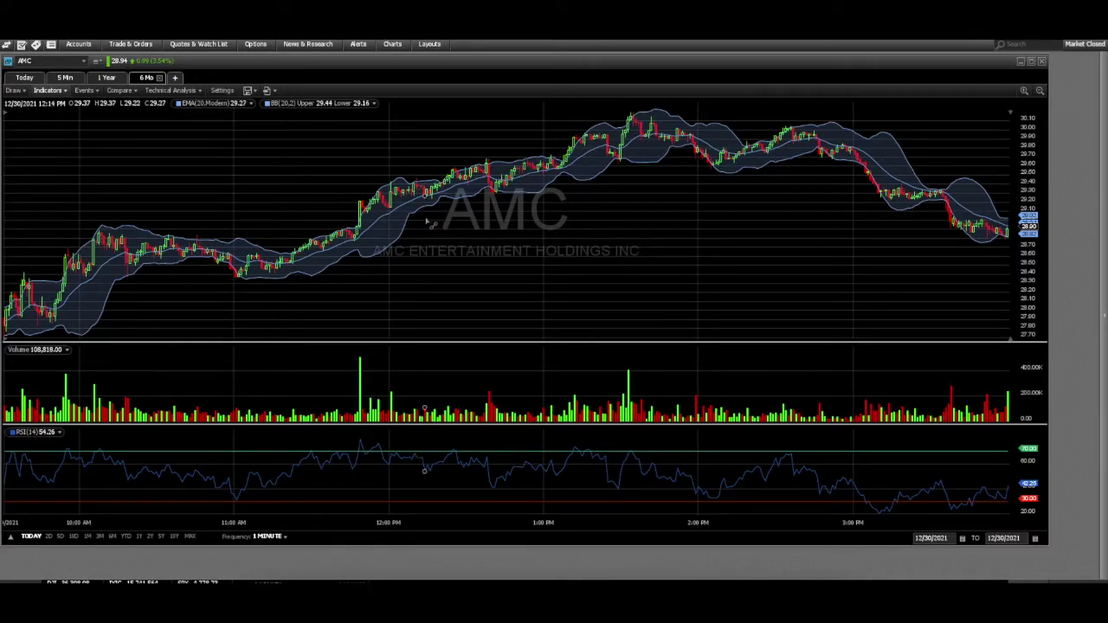
drag(411, 230, 992, 231)
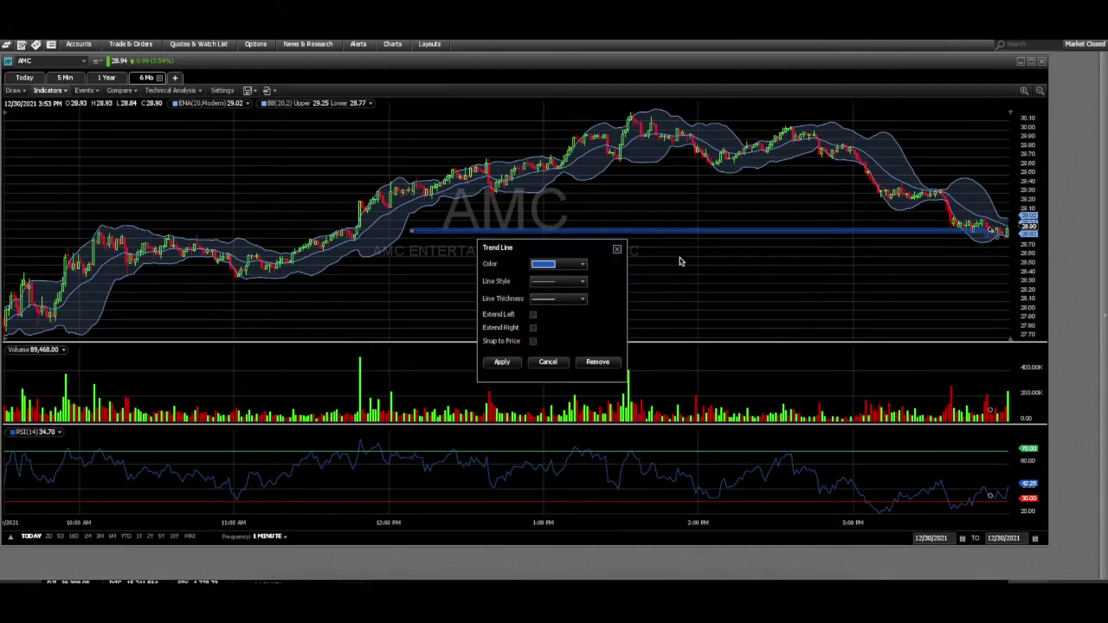
- Set the trend line's color to orange and its thickness to the heaviest option, and apply the changes
click(564, 265)
click(549, 277)
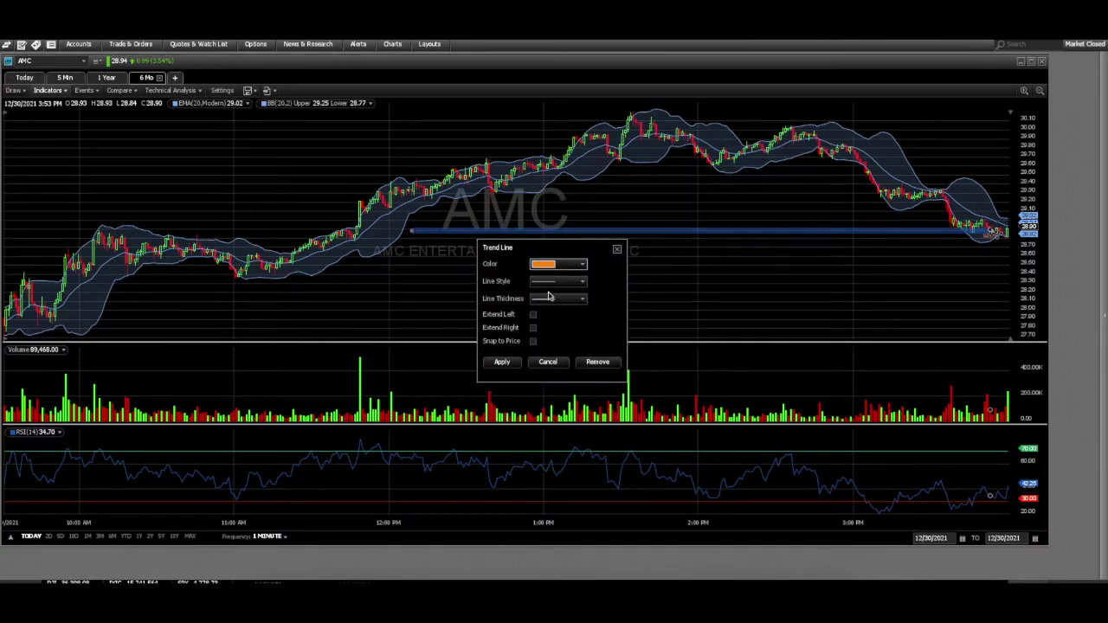
click(543, 300)
click(548, 388)
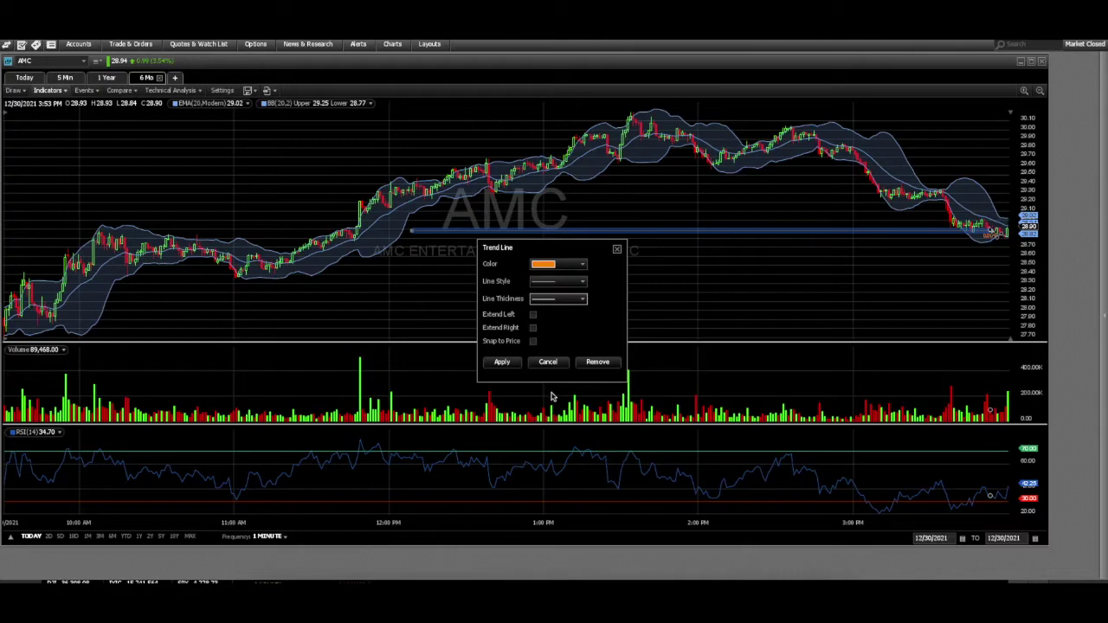
click(554, 303)
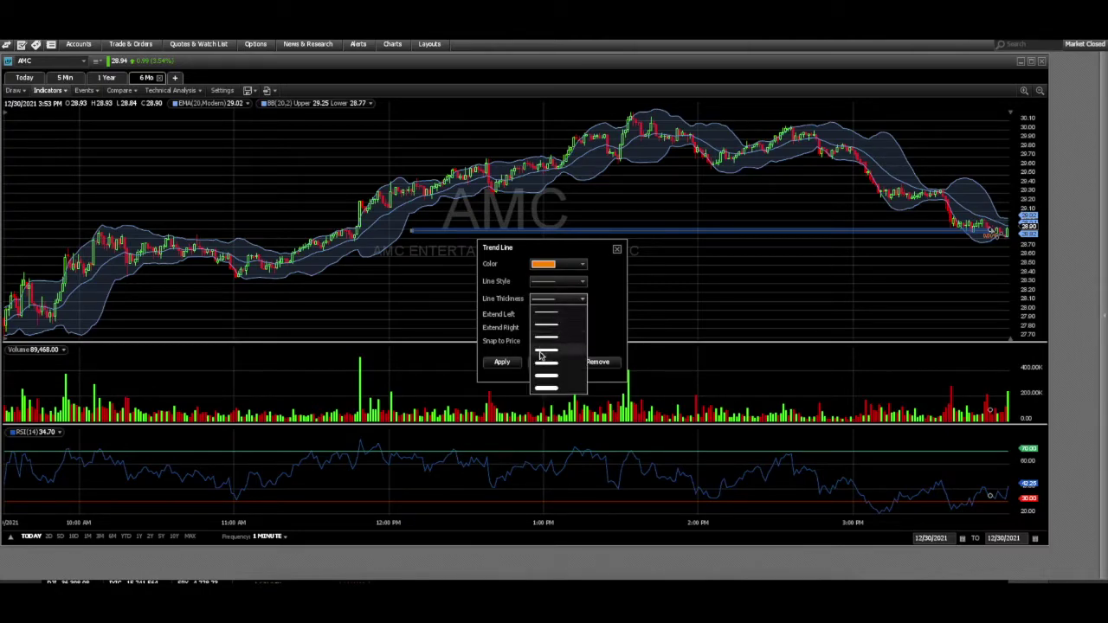
click(540, 385)
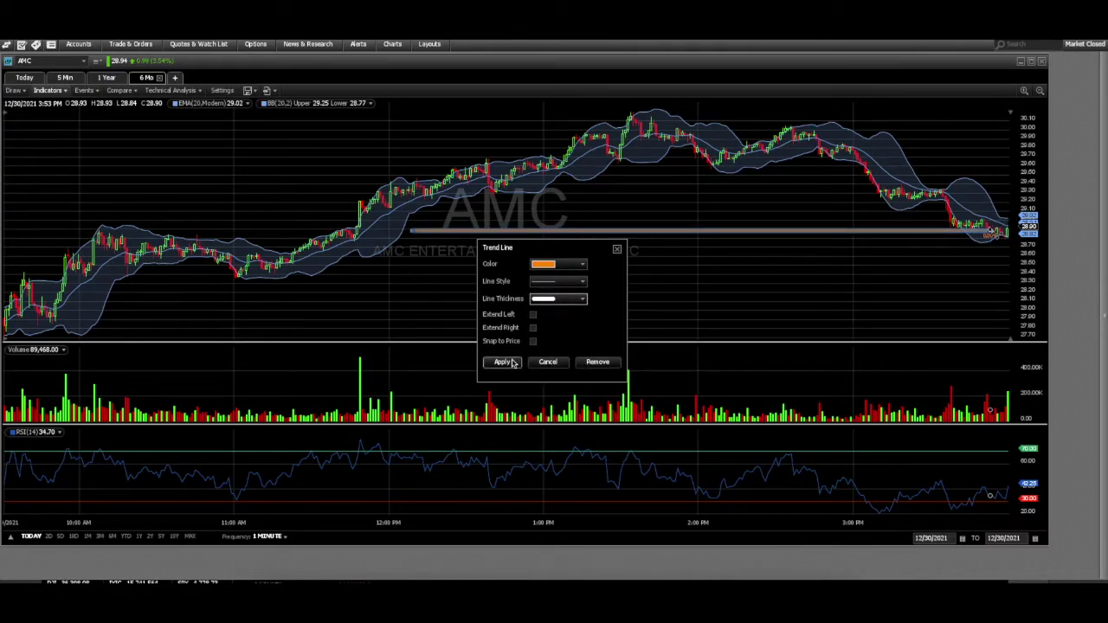
click(503, 362)
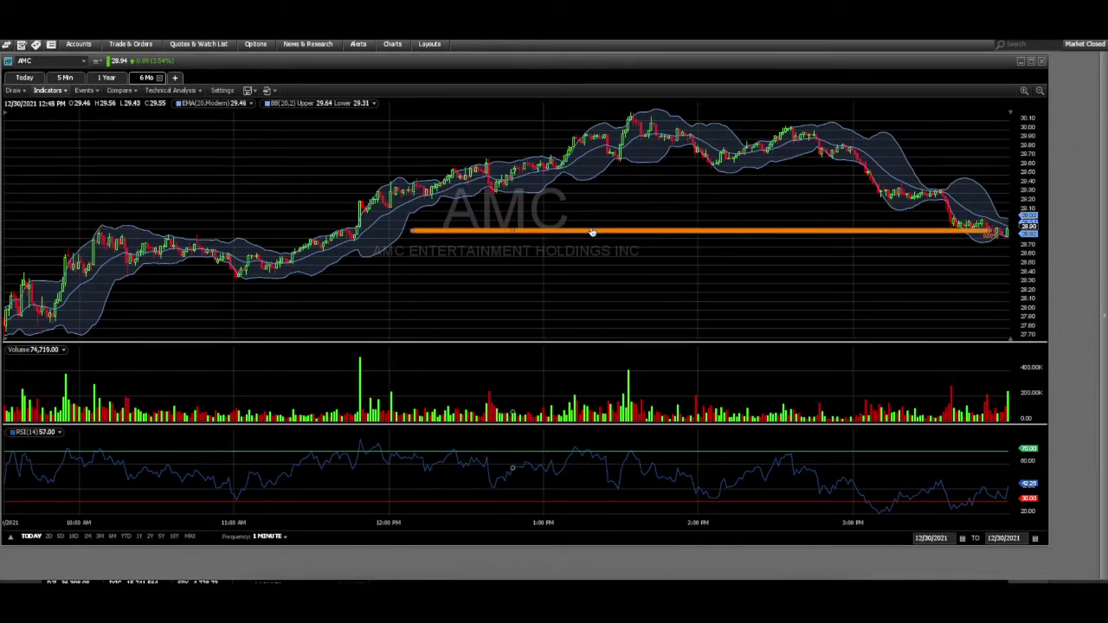
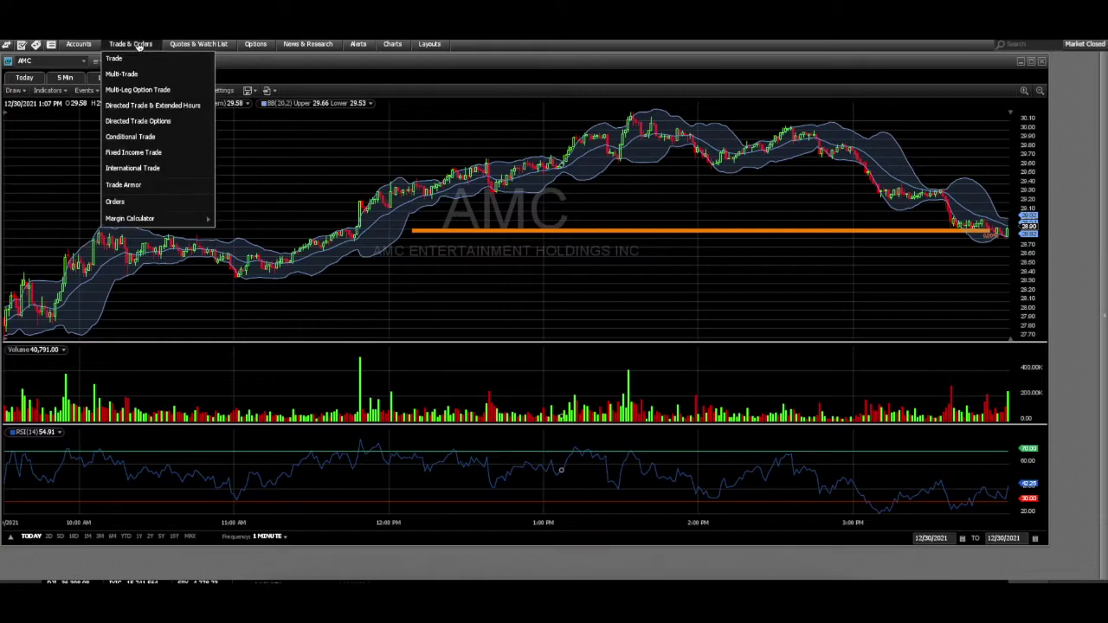
- Link a Directed Trade & Extended Hours ticket to the Blue Tools, and close the ticket
click(152, 105)
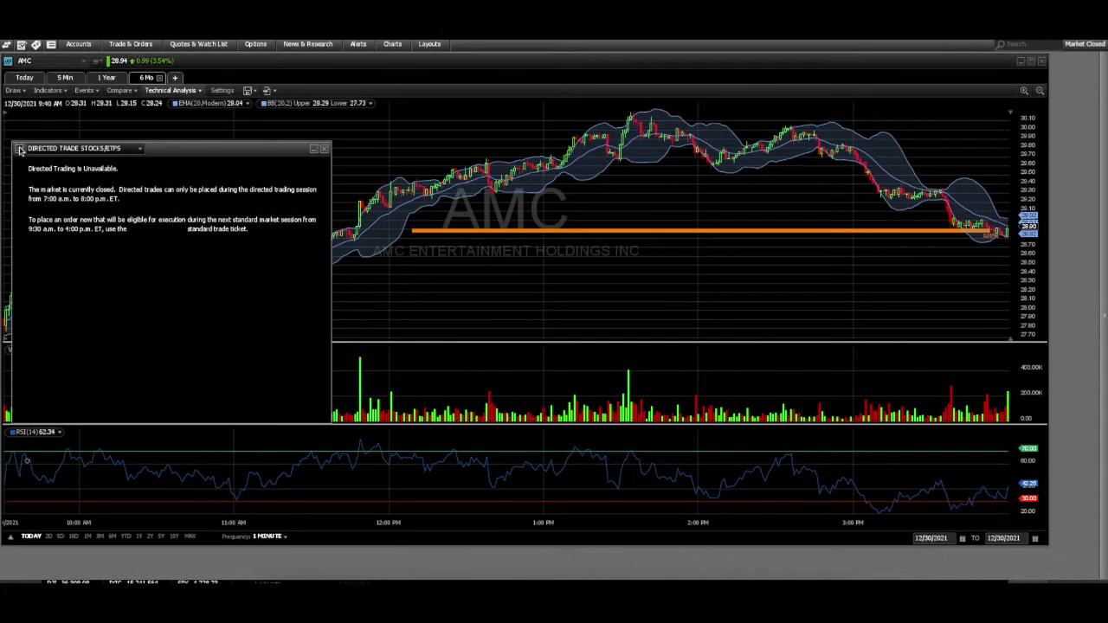
click(19, 151)
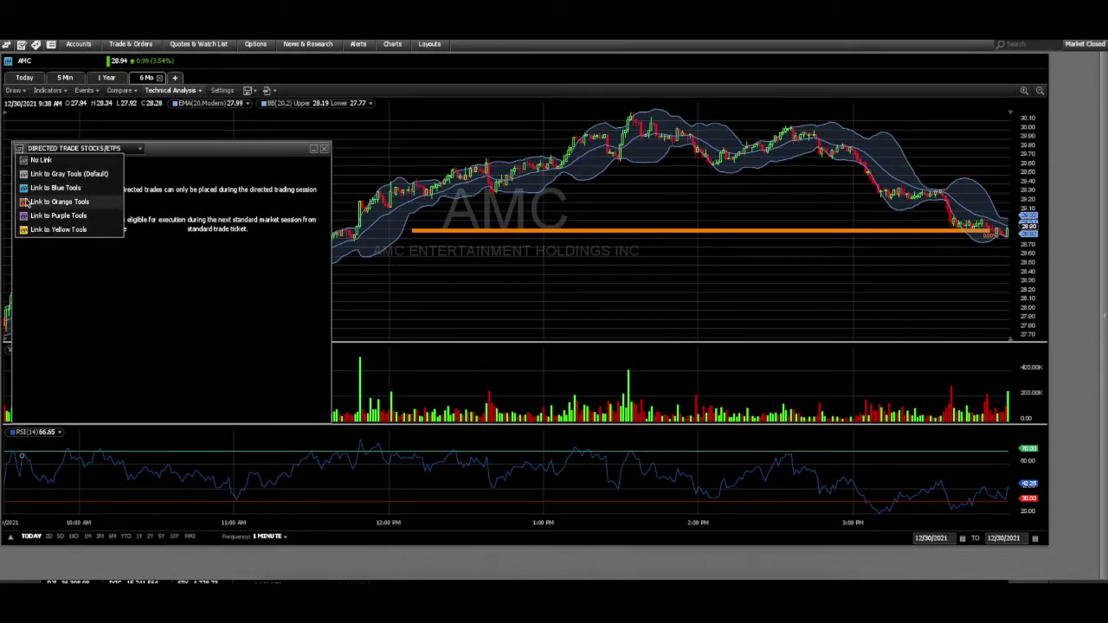
click(26, 187)
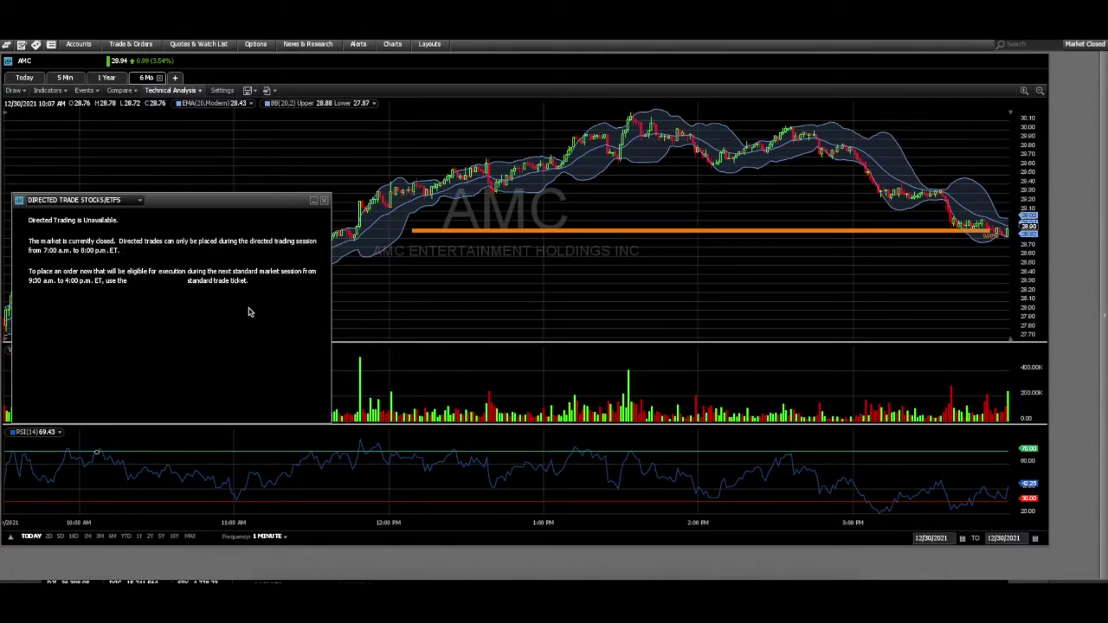
click(323, 201)
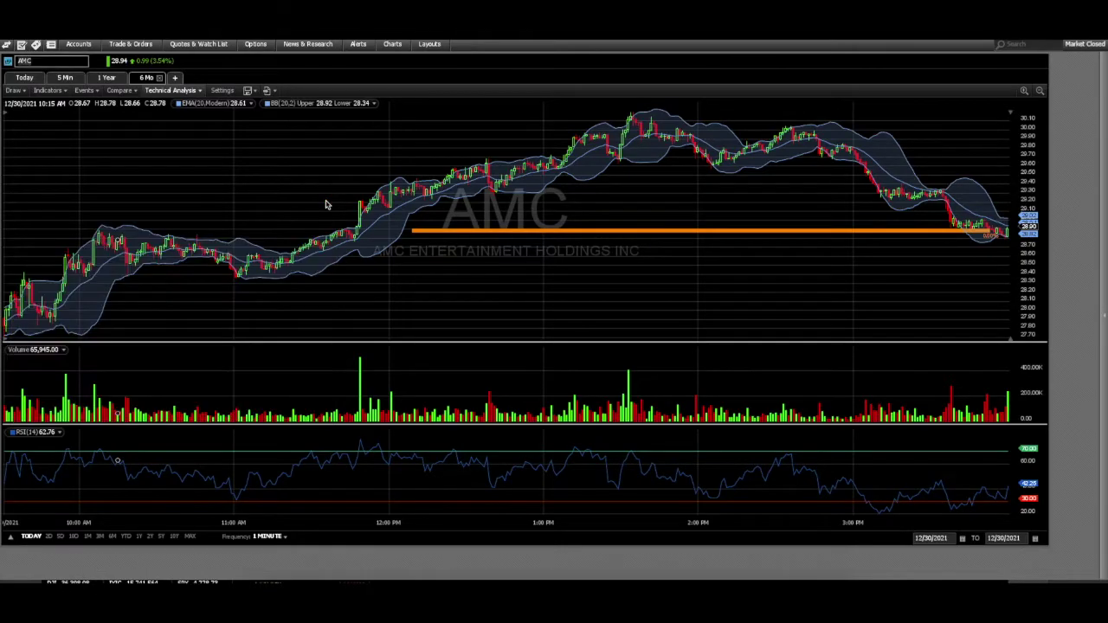
- Narrow the AMC chart window, and open the AMC News window and move it over the middle of the price chart
drag(1048, 92, 839, 97)
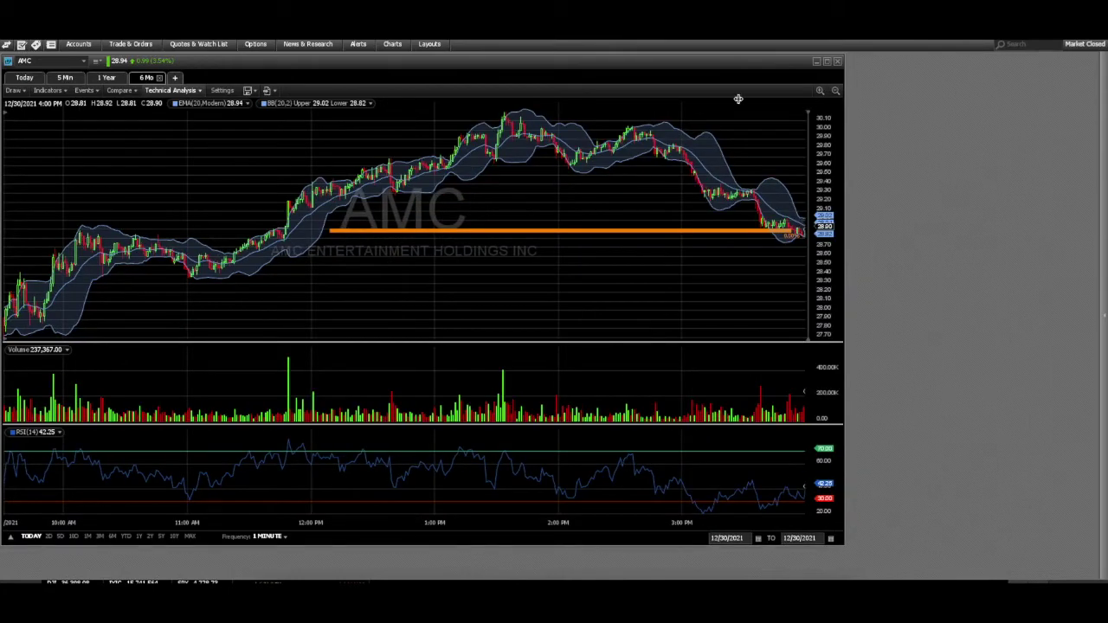
click(301, 46)
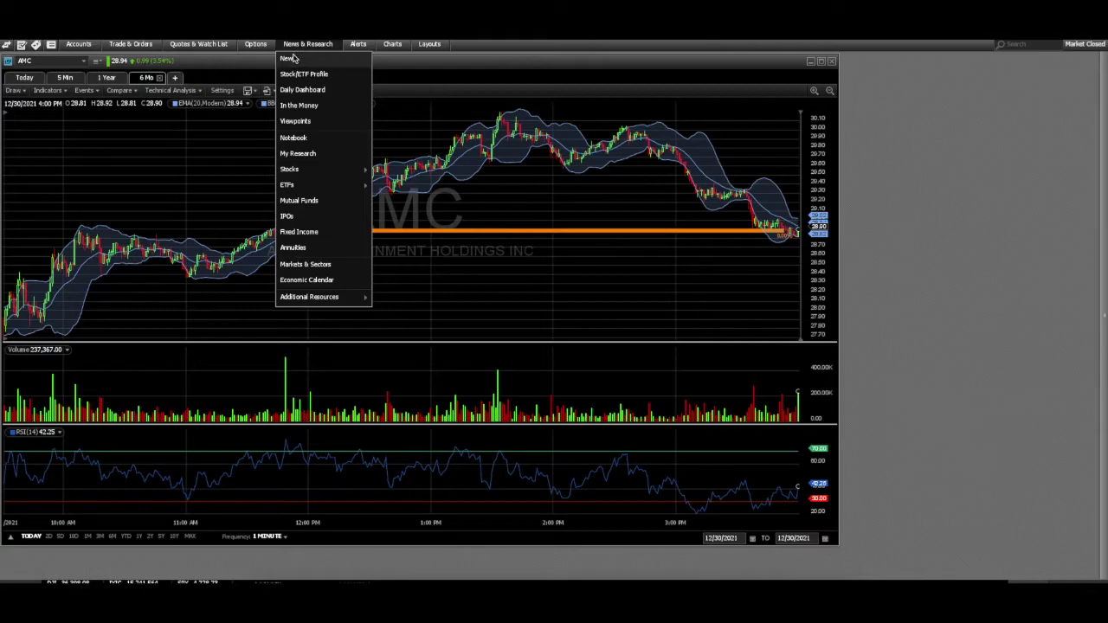
click(288, 58)
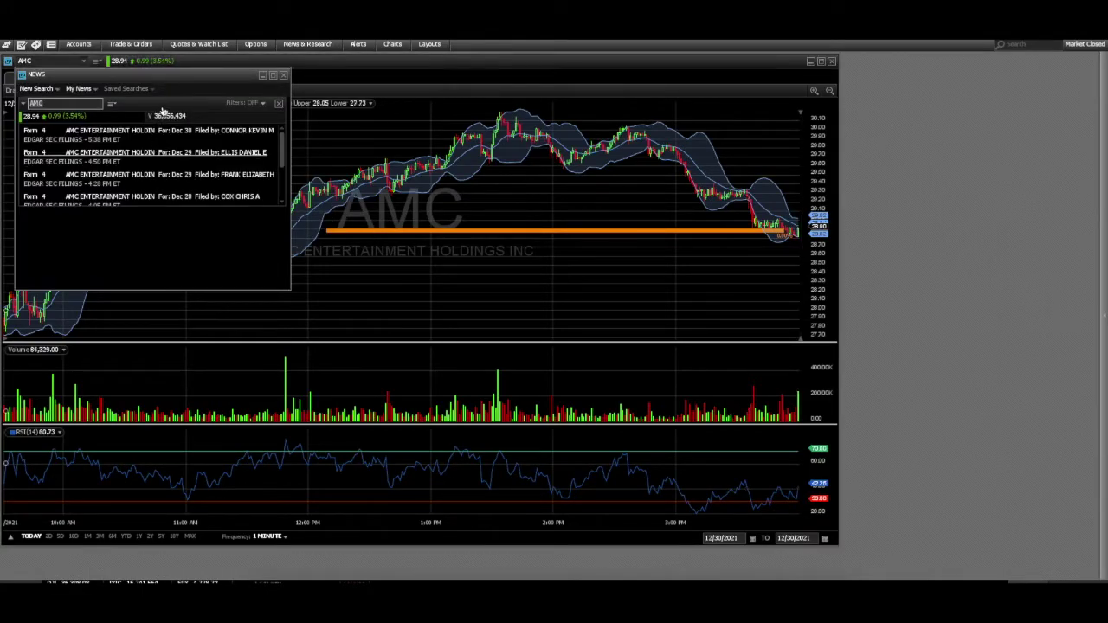
drag(230, 75, 520, 95)
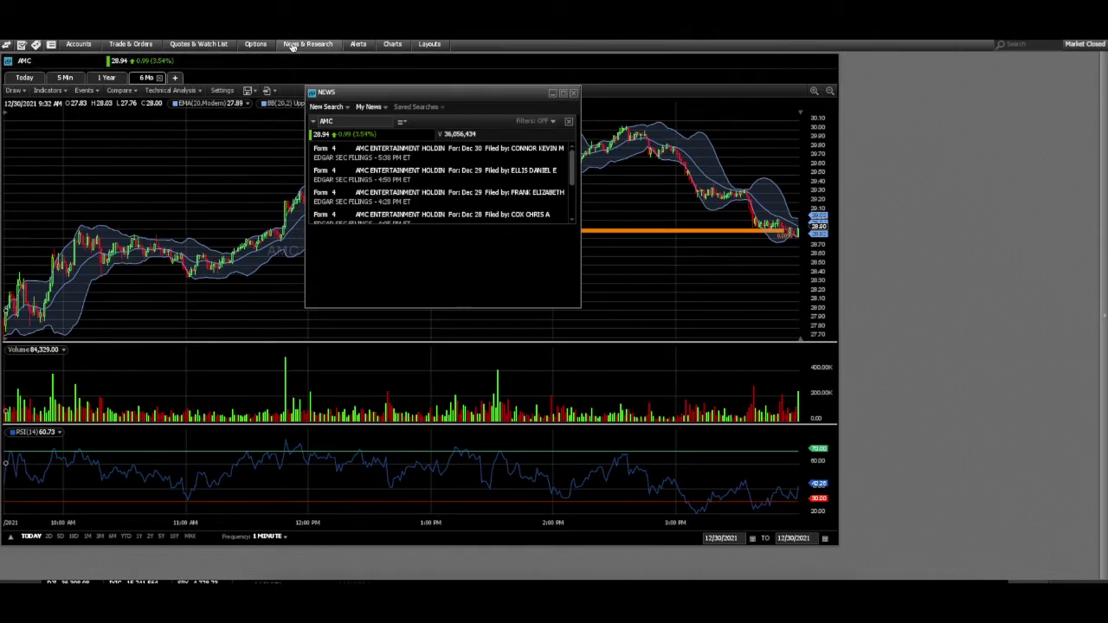
click(292, 45)
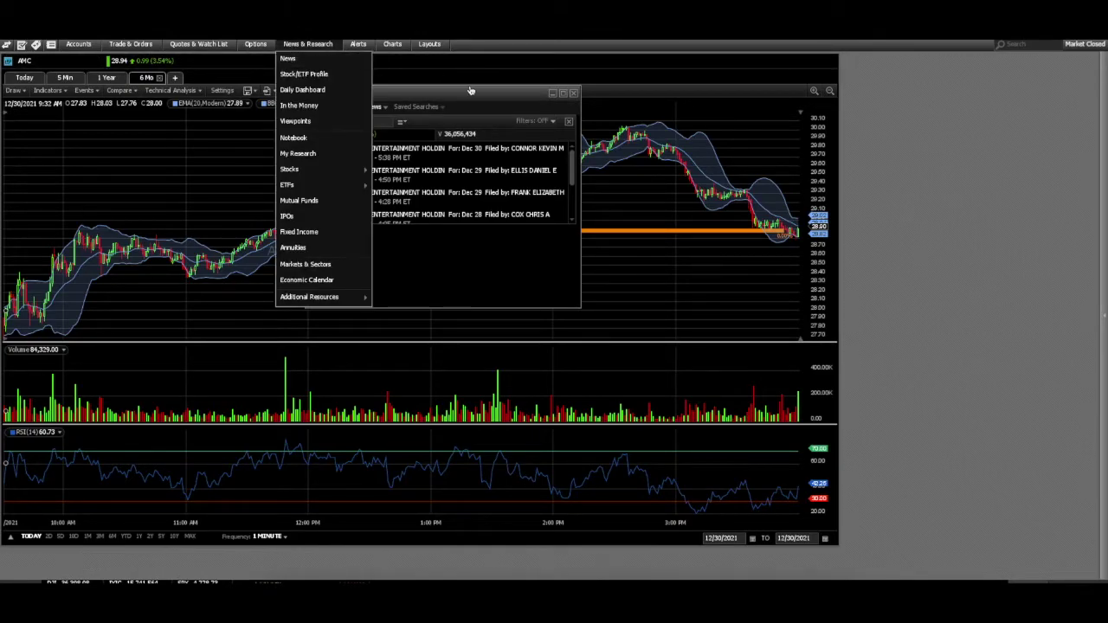
click(288, 59)
click(345, 122)
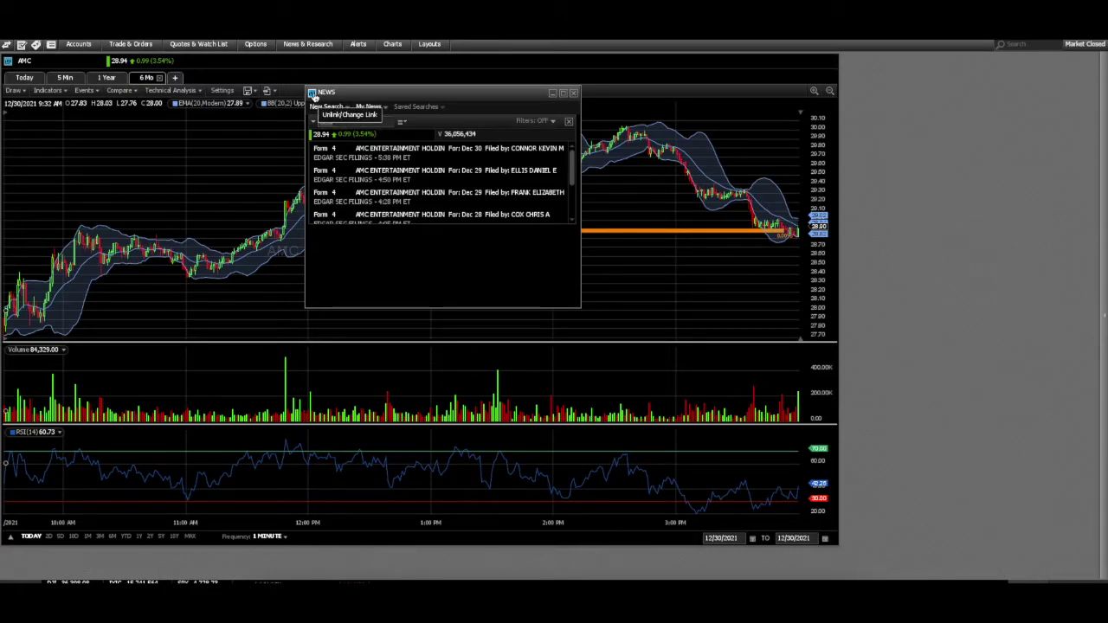
- View the News window's link colour options, and move the window off the price chart to the empty area beside it
click(313, 94)
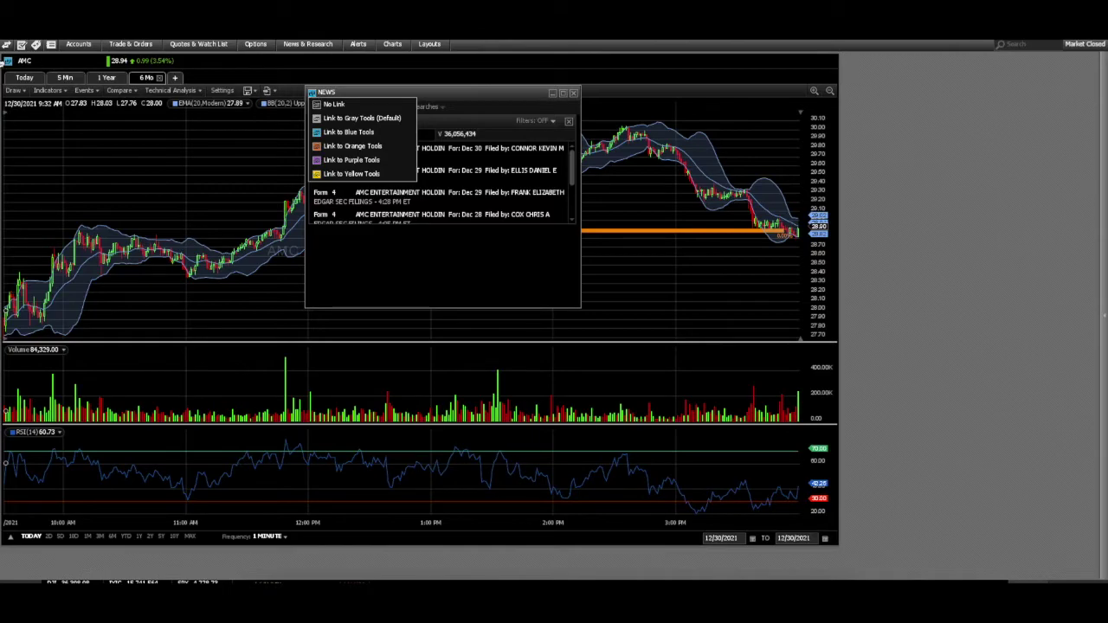
click(479, 102)
click(178, 84)
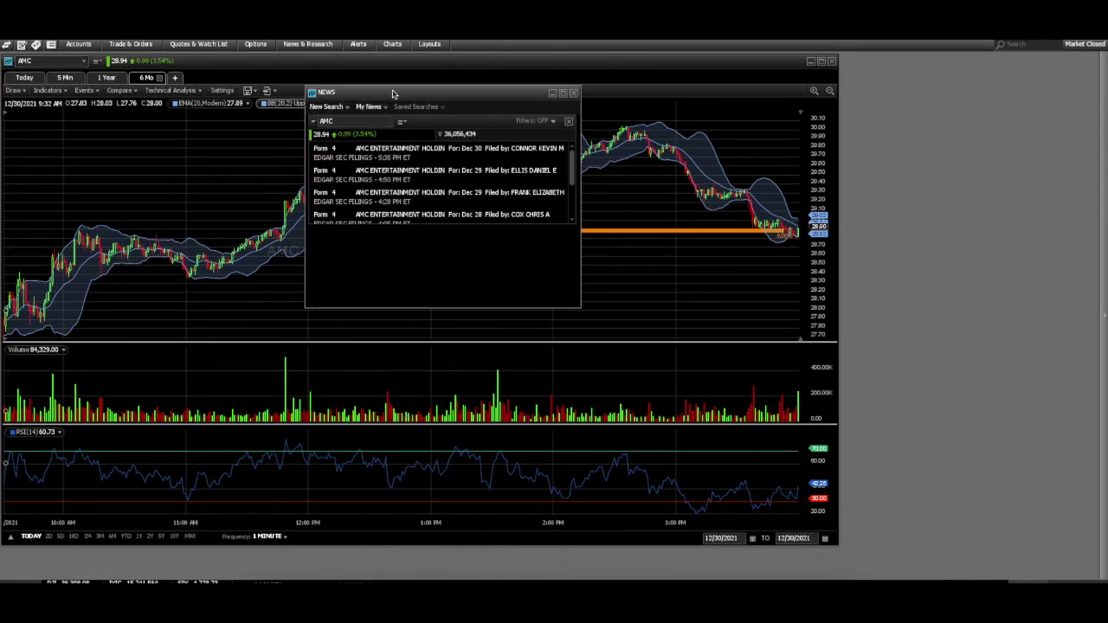
drag(381, 91, 496, 94)
drag(871, 88, 907, 86)
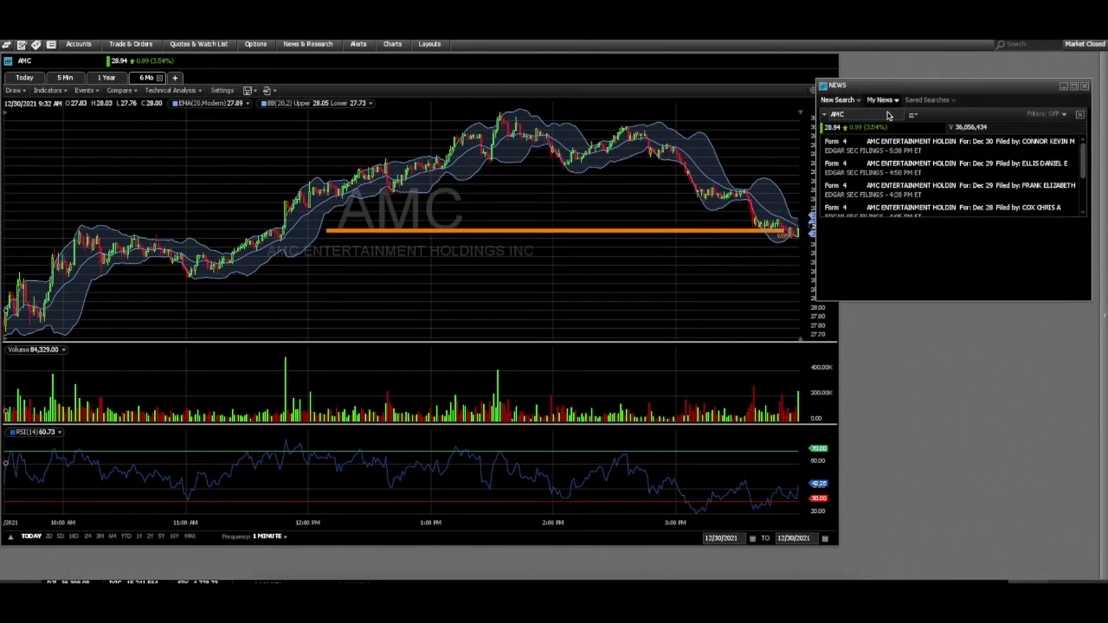
drag(883, 91, 907, 88)
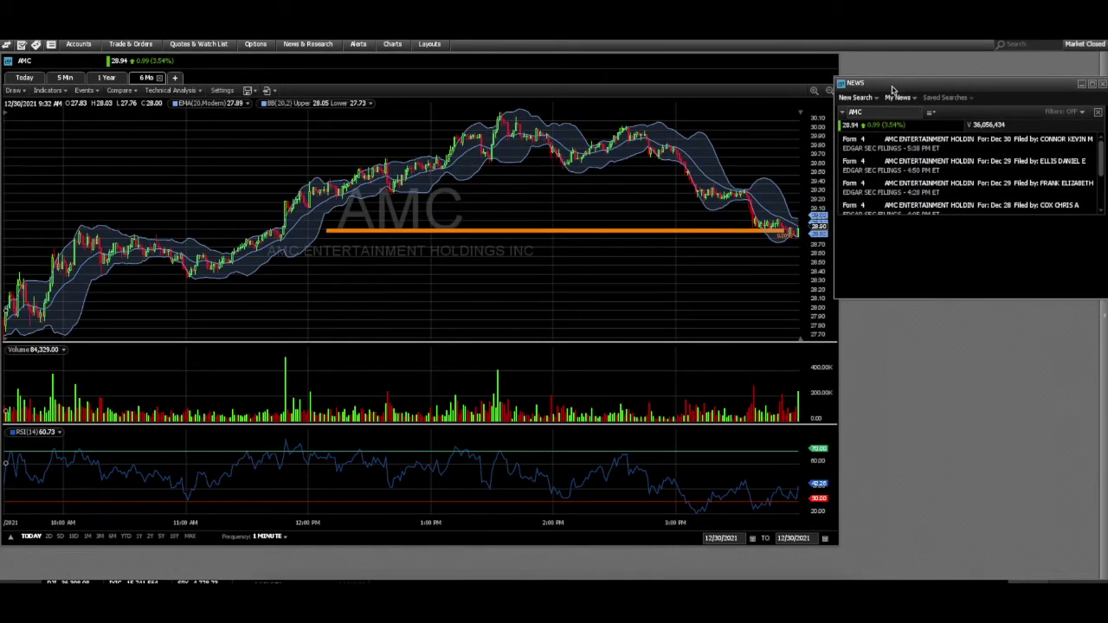
- Switch the linked chart's symbol from the pinned symbols to TSLA, and switch it to LCID
click(95, 62)
click(82, 62)
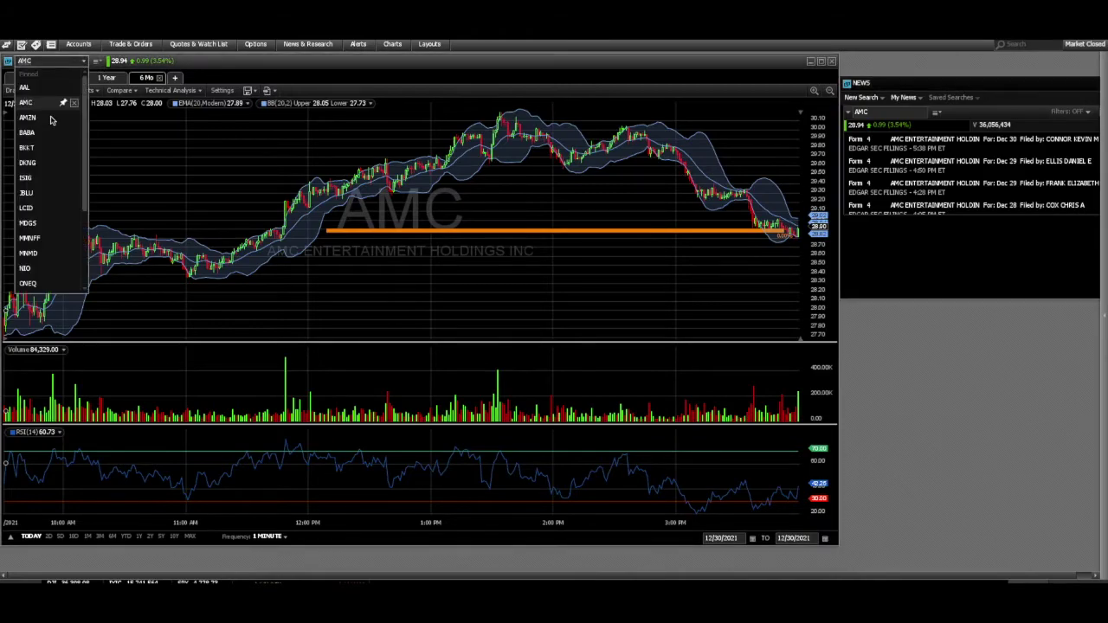
scroll(31, 173, down, 3)
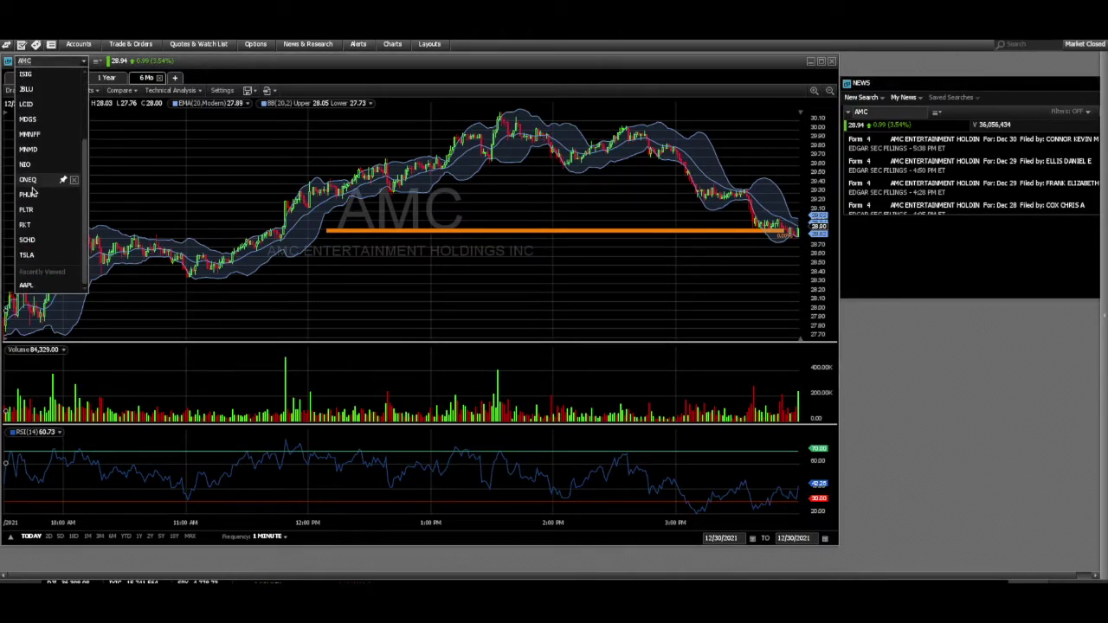
click(28, 256)
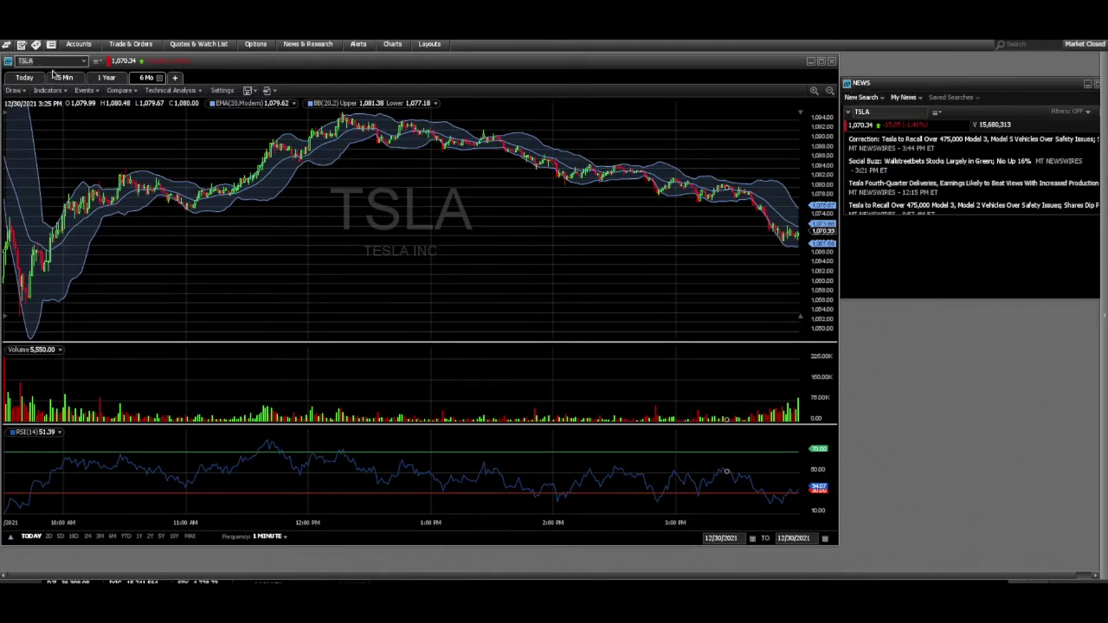
click(84, 60)
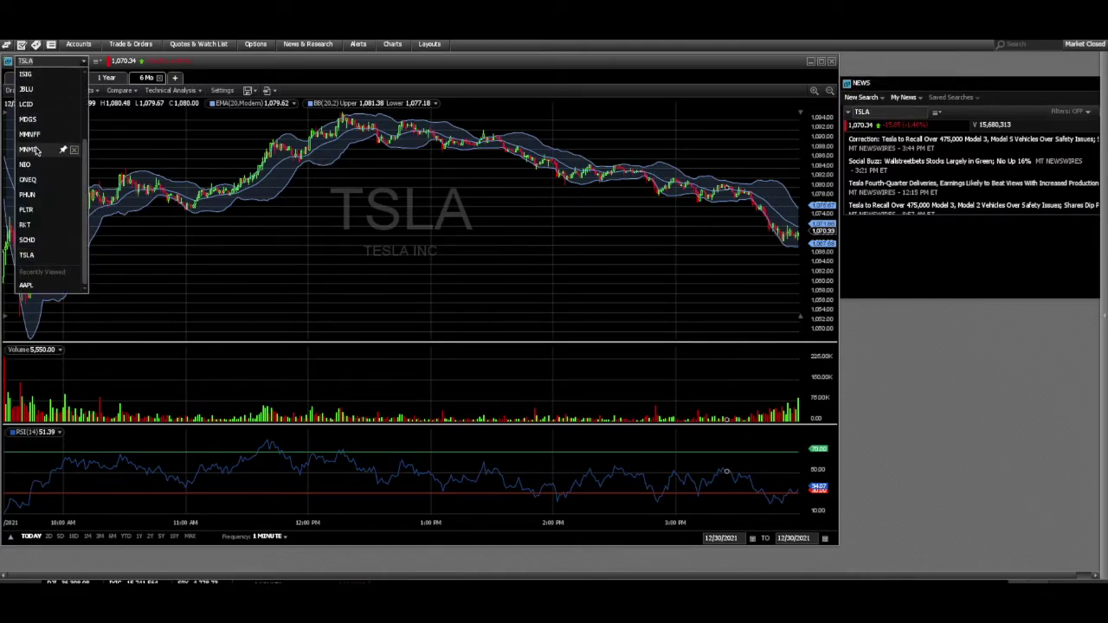
click(31, 105)
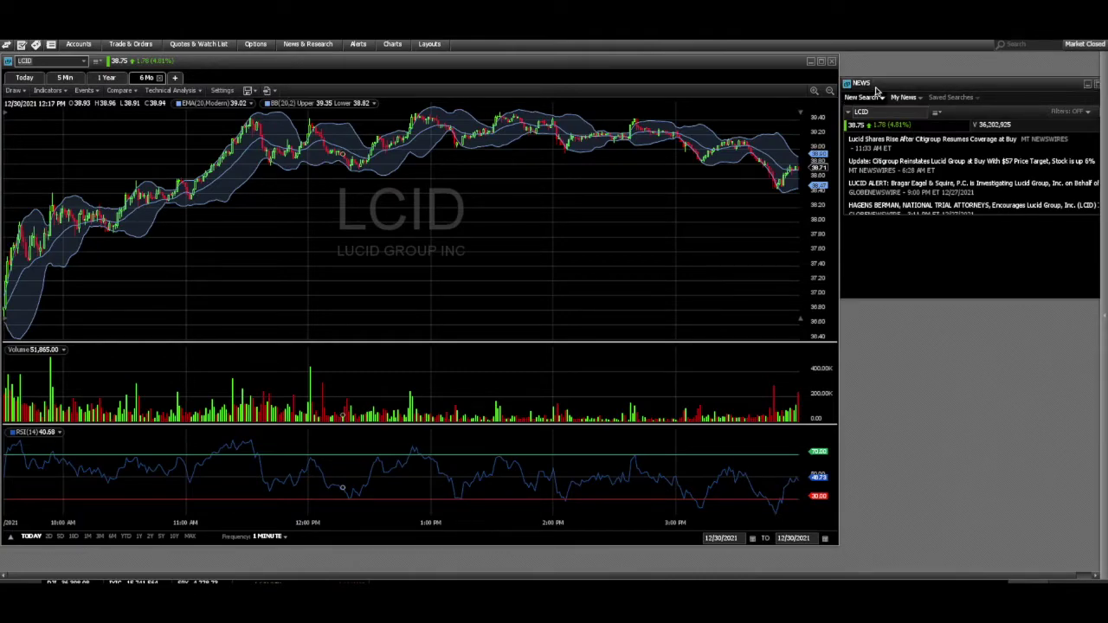
- Align the News window with the chart's top edge and shorten it to end just below the headline list
drag(877, 90, 879, 65)
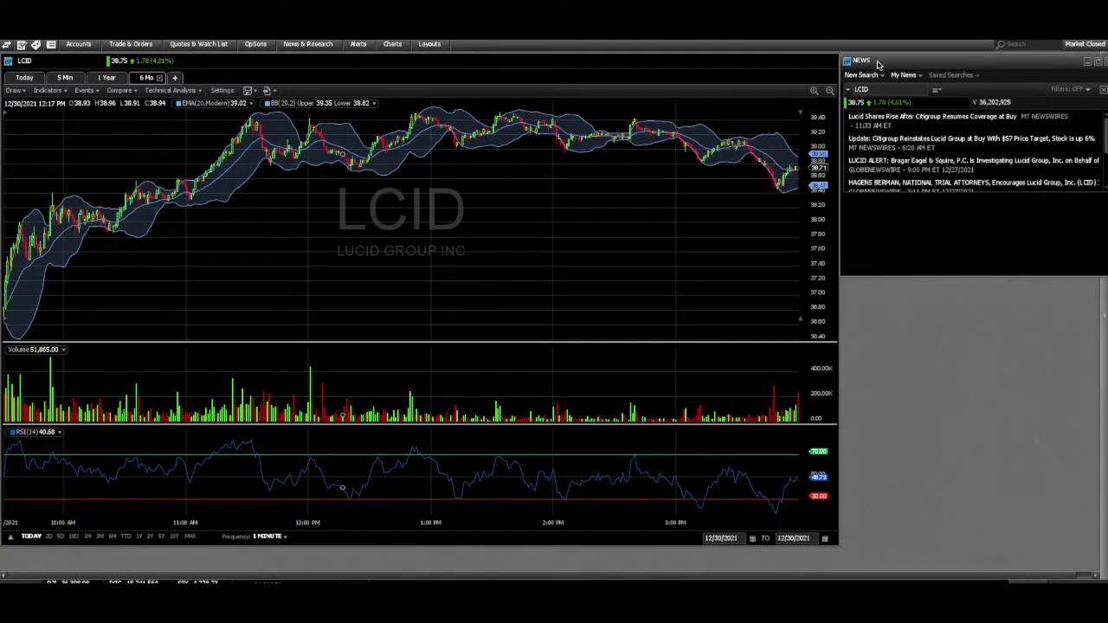
drag(944, 276, 941, 209)
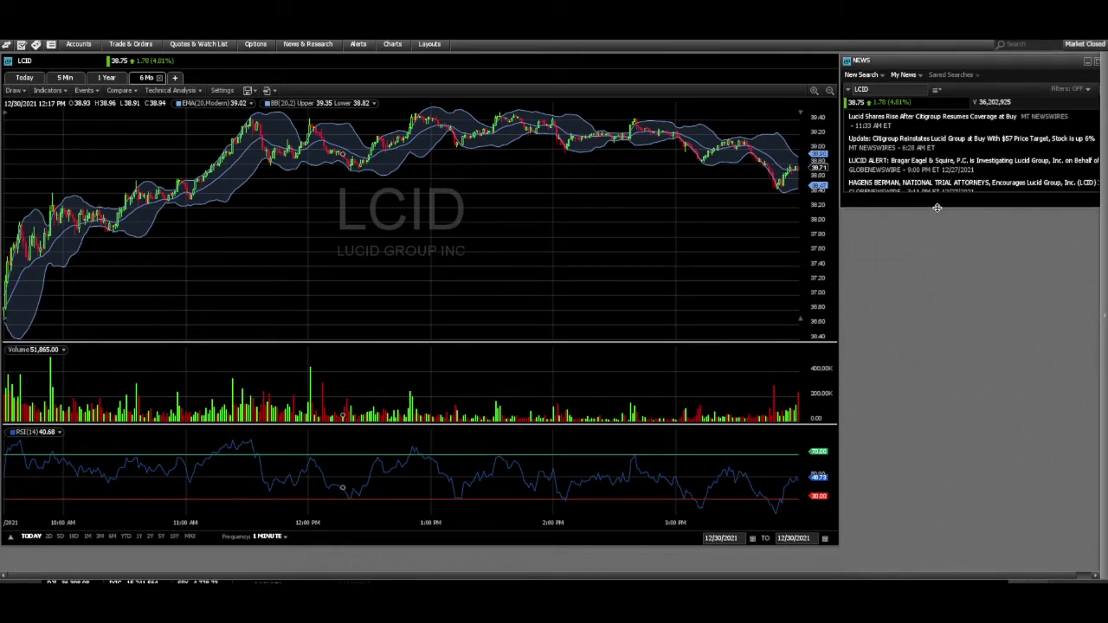
- Open a price alert window, place it directly below the News window, and link it to the Blue Tools
click(359, 48)
click(356, 54)
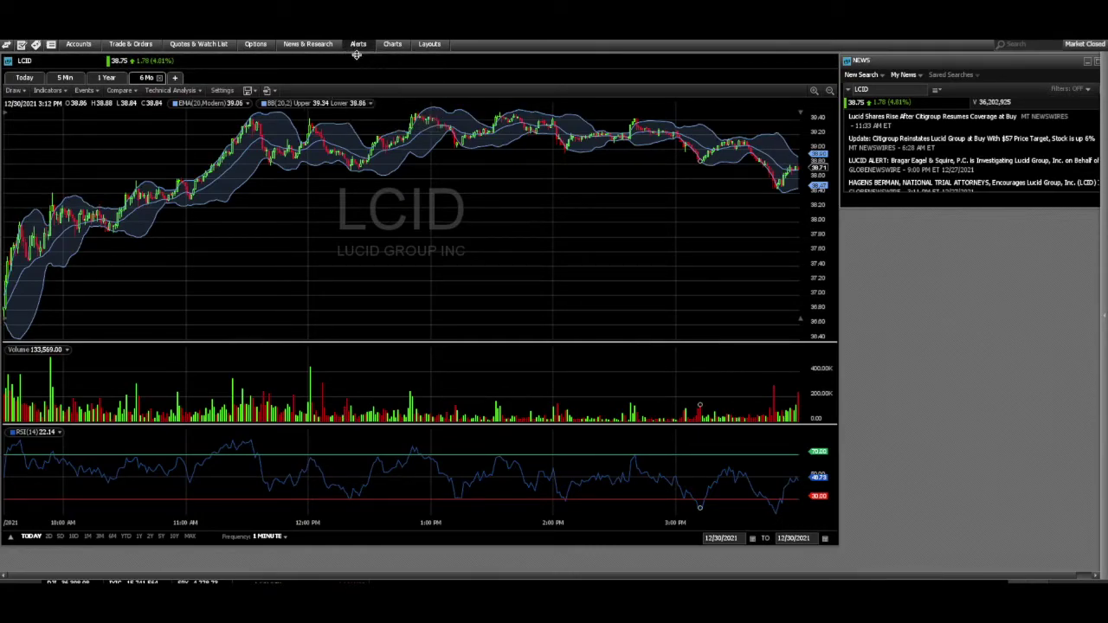
drag(146, 80, 959, 219)
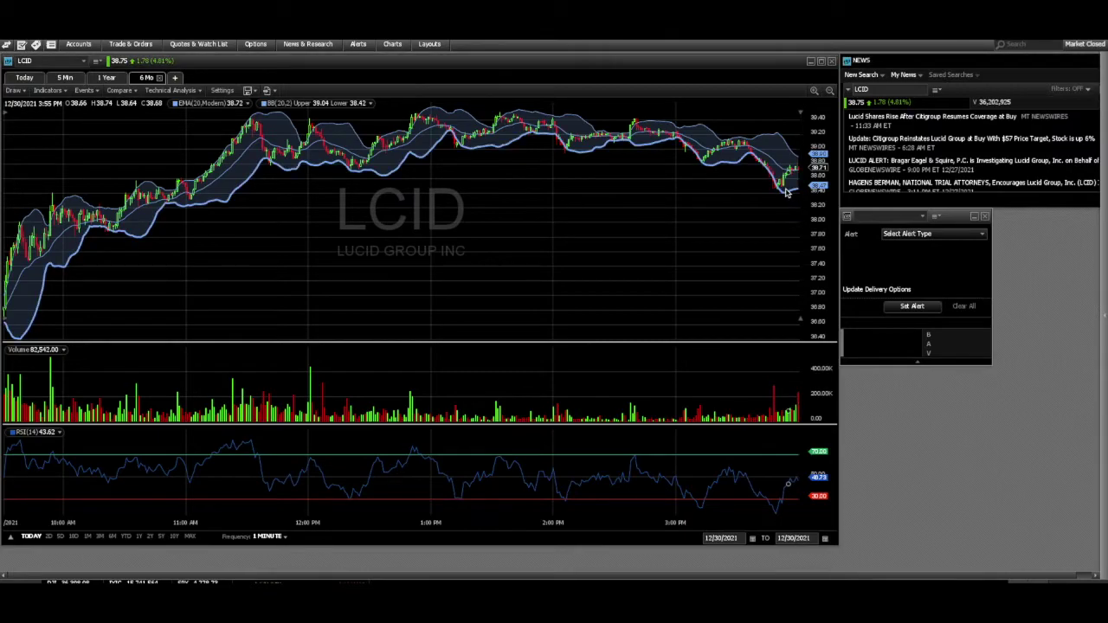
click(847, 217)
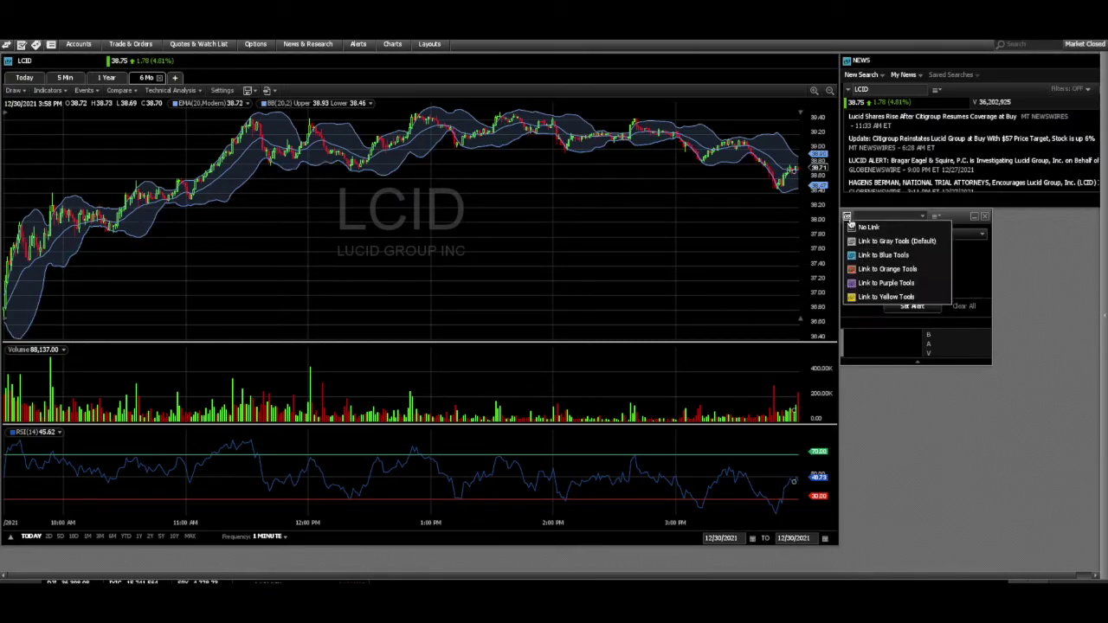
click(853, 256)
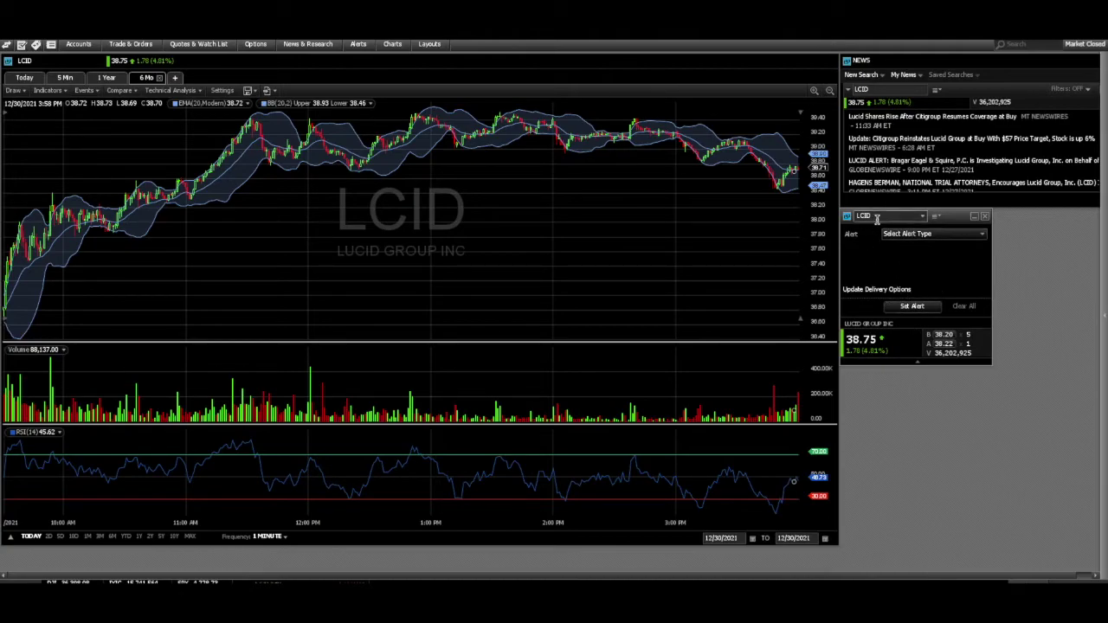
- Set a Price Movement alert for LCID that triggers when the price rises above 38.90 or falls below 37.00
click(940, 235)
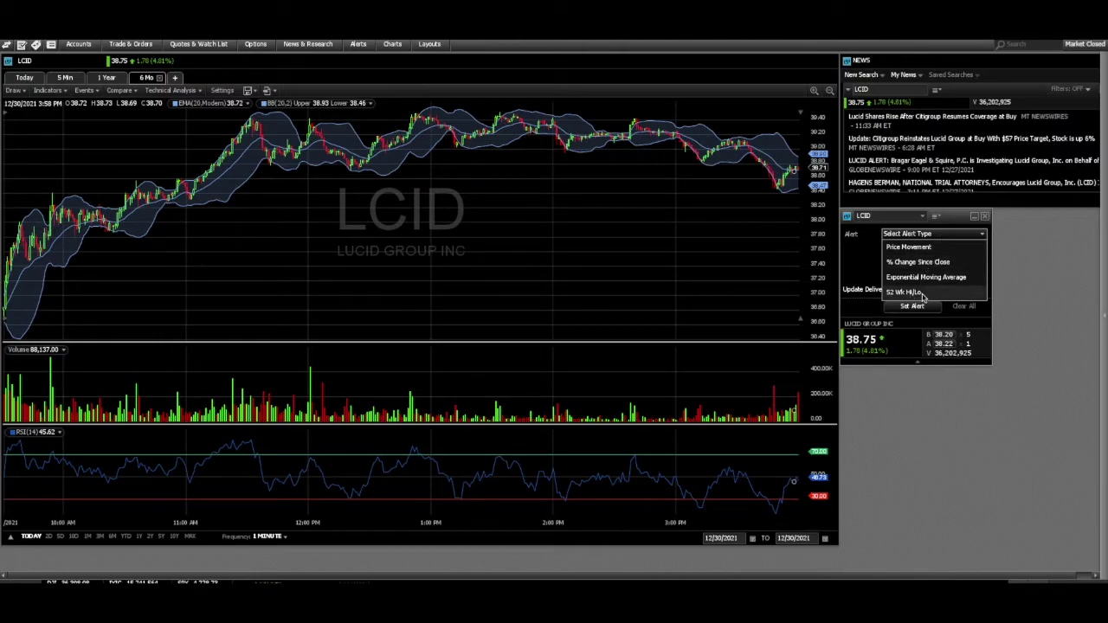
click(915, 248)
click(912, 248)
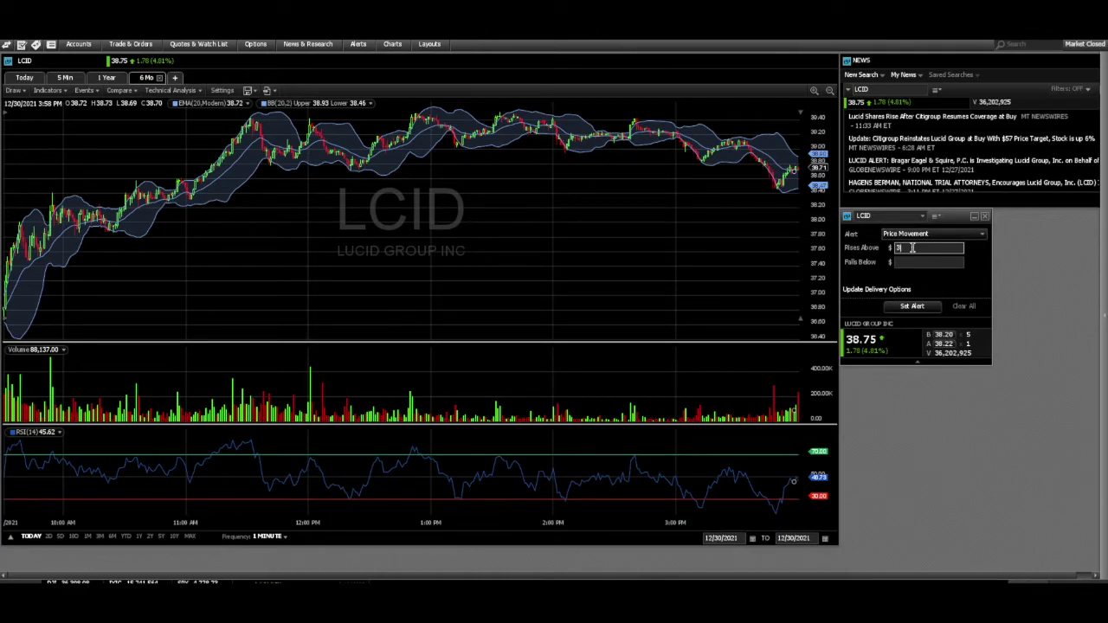
text(38.90)
click(921, 263)
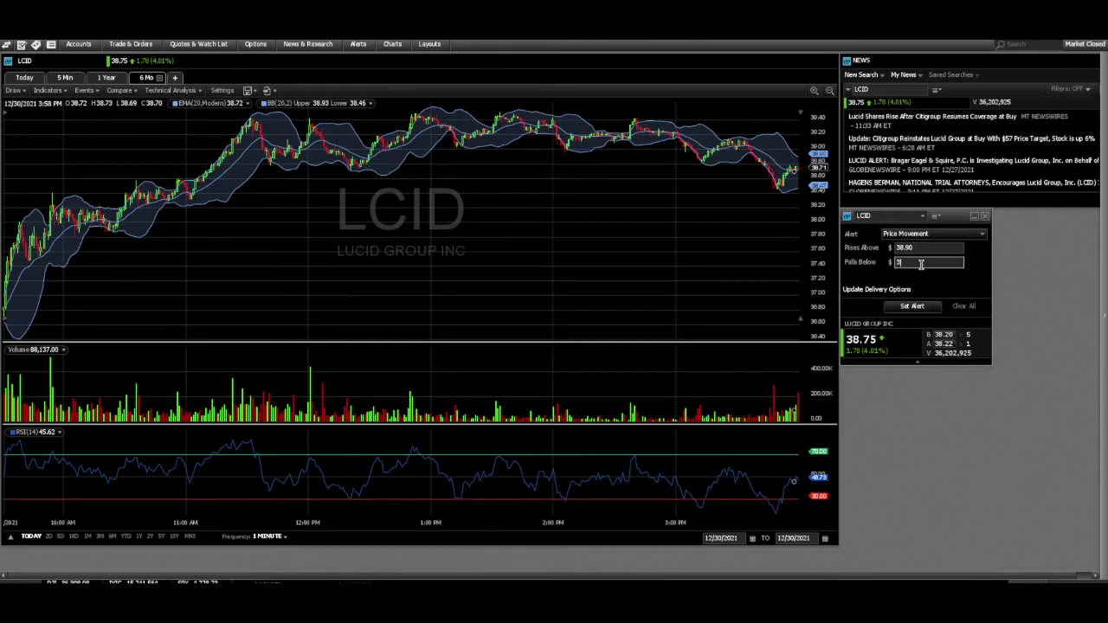
click(913, 306)
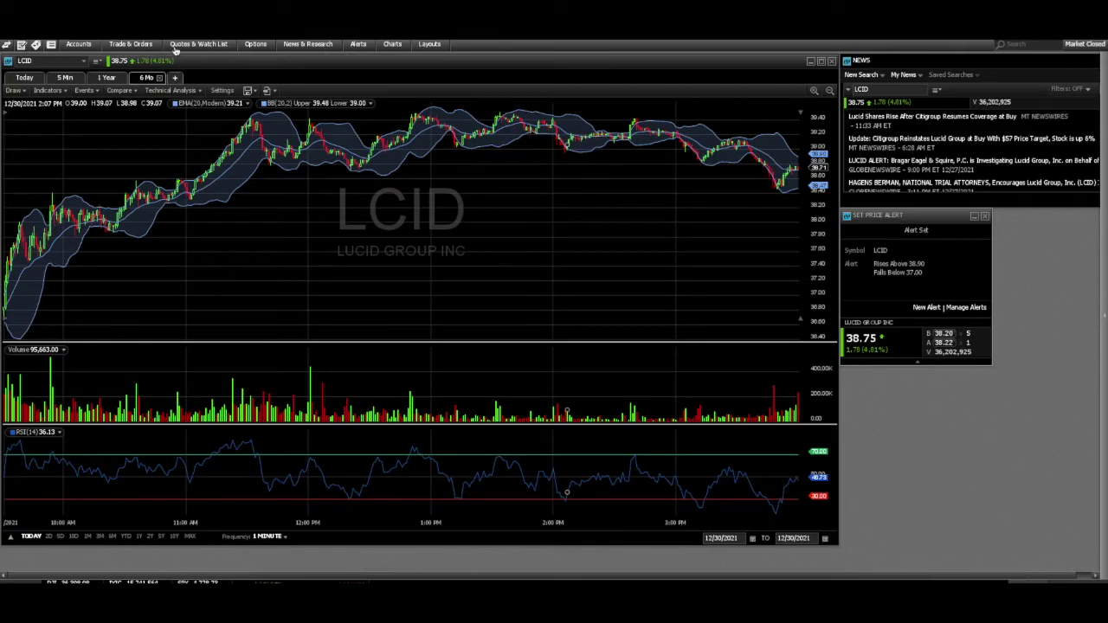
click(315, 47)
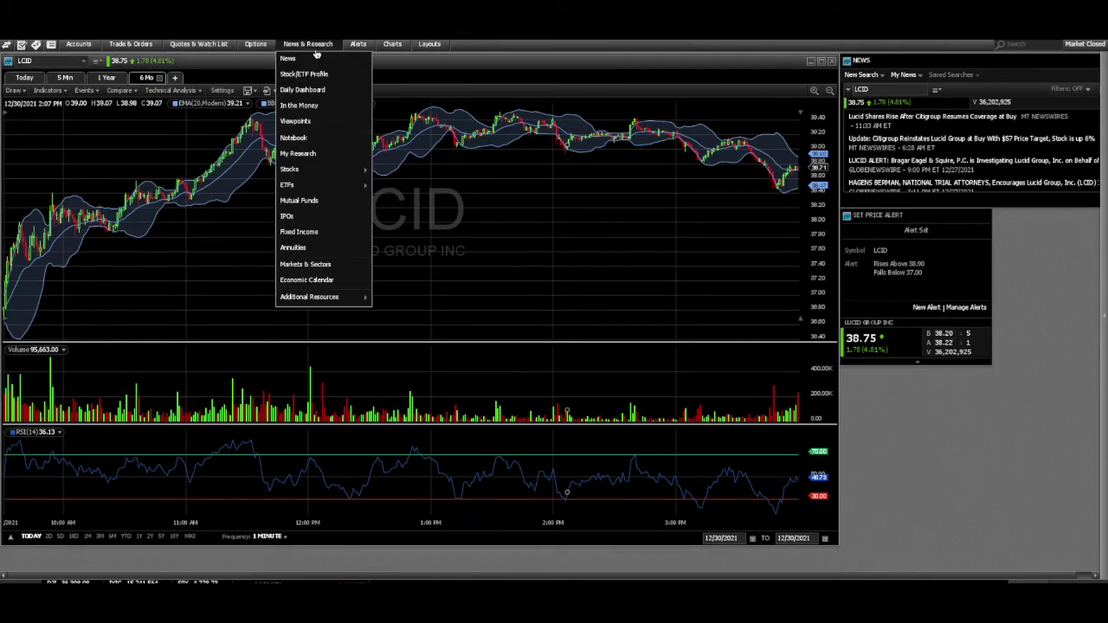
mouse_move(364, 46)
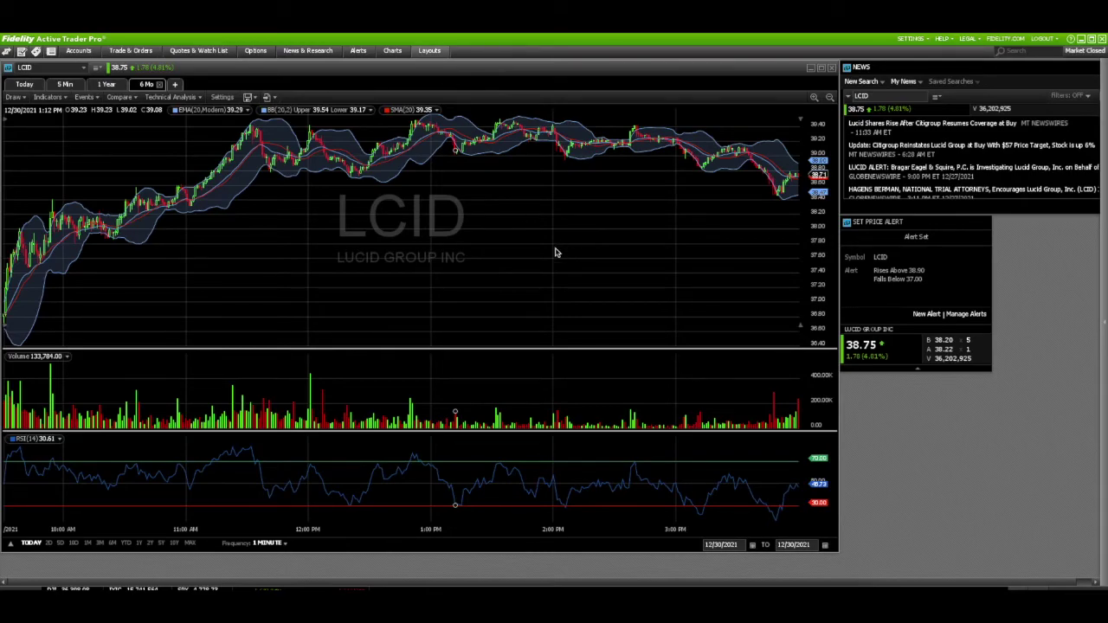
- Switch to the Investor (Default) layout without saving the changes to the current layout
click(429, 49)
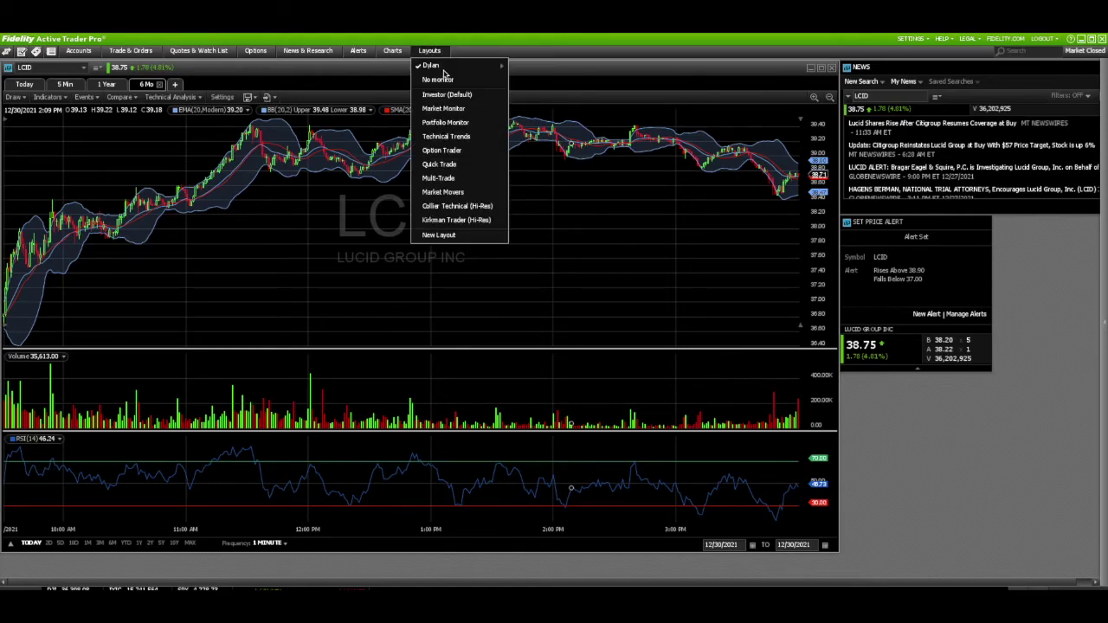
mouse_move(485, 67)
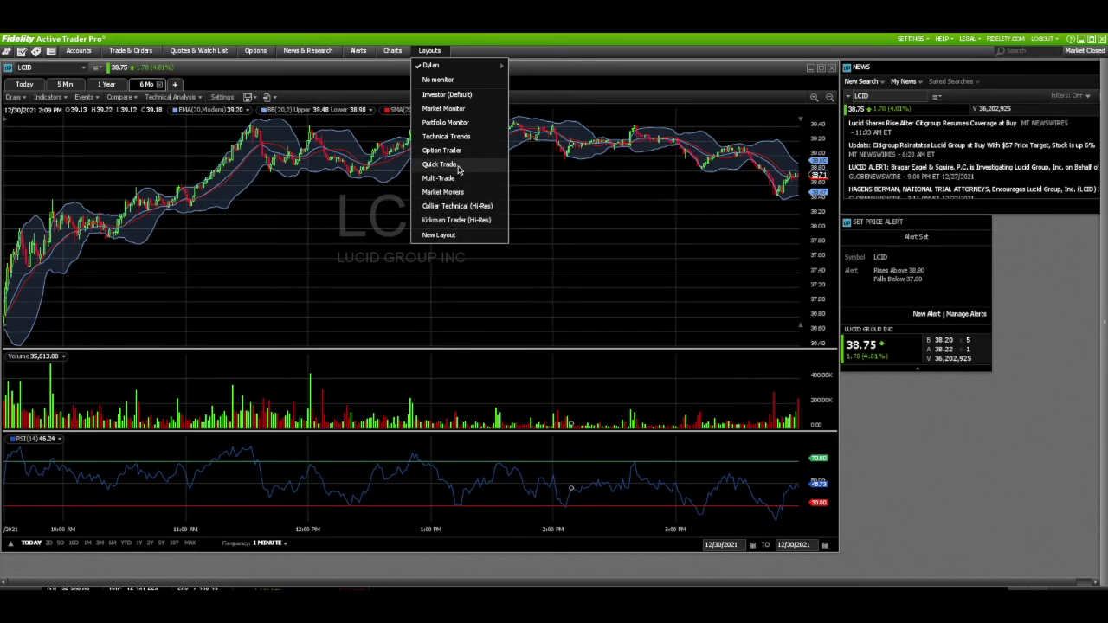
click(457, 100)
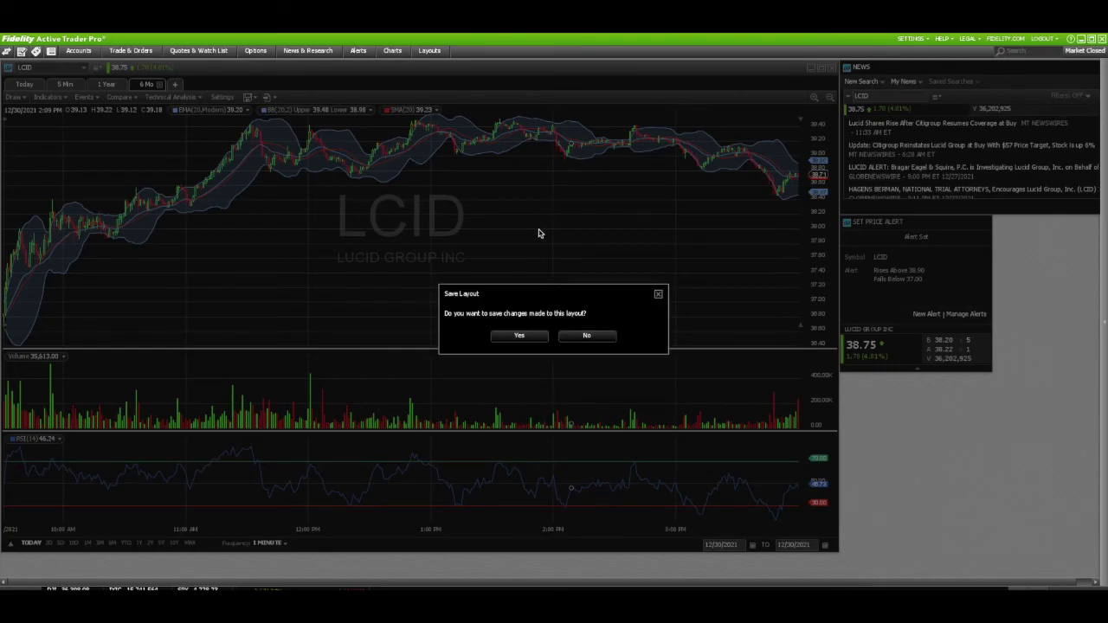
click(588, 339)
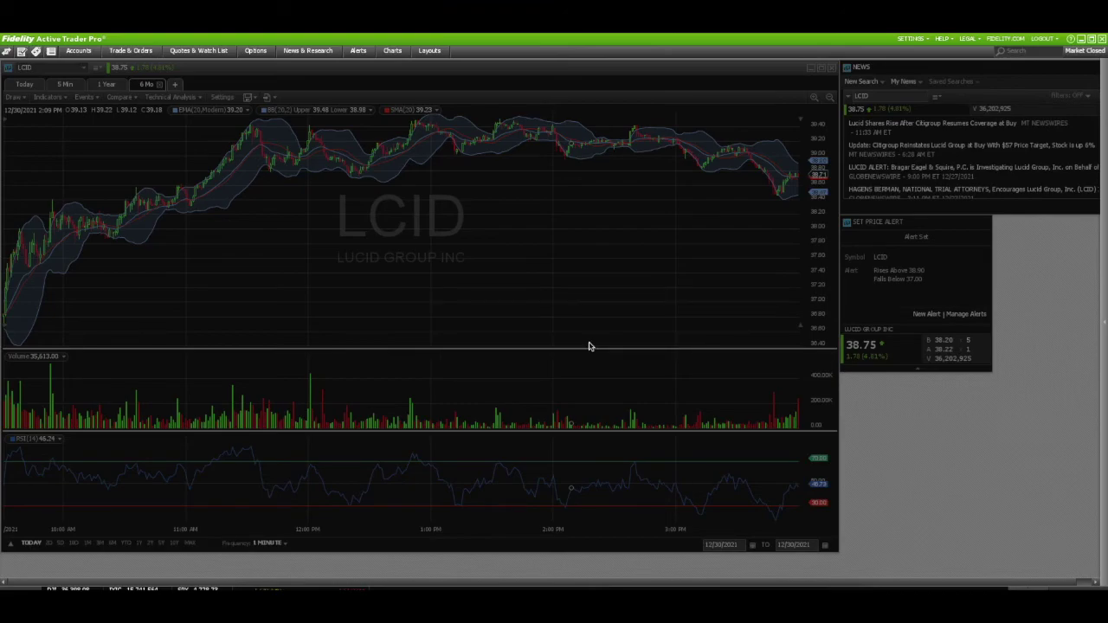